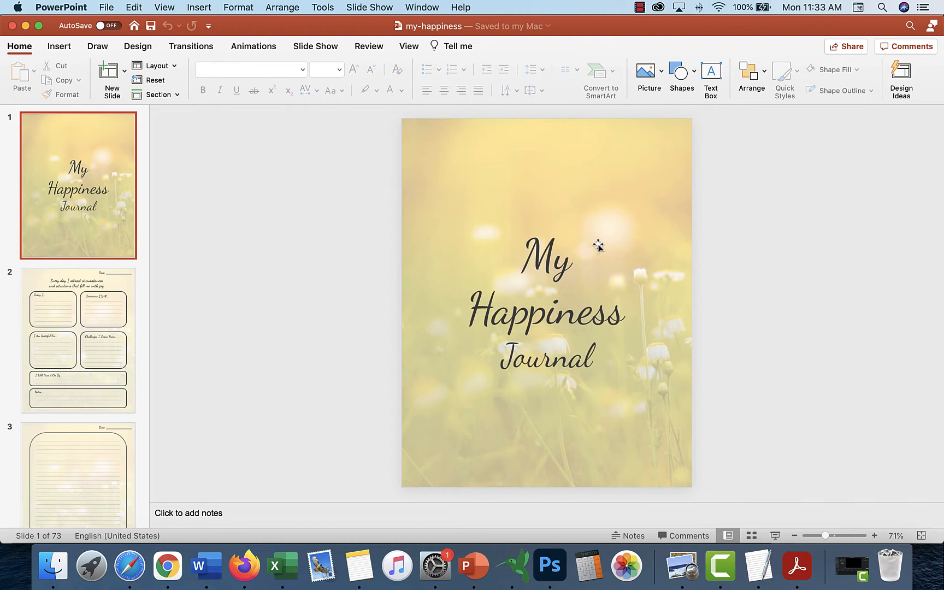
Create a new presentation and set its page size to 11 cm wide by 10 cm high, scaling the content down.
{"action": "left_click", "coordinate": [112, 8]}
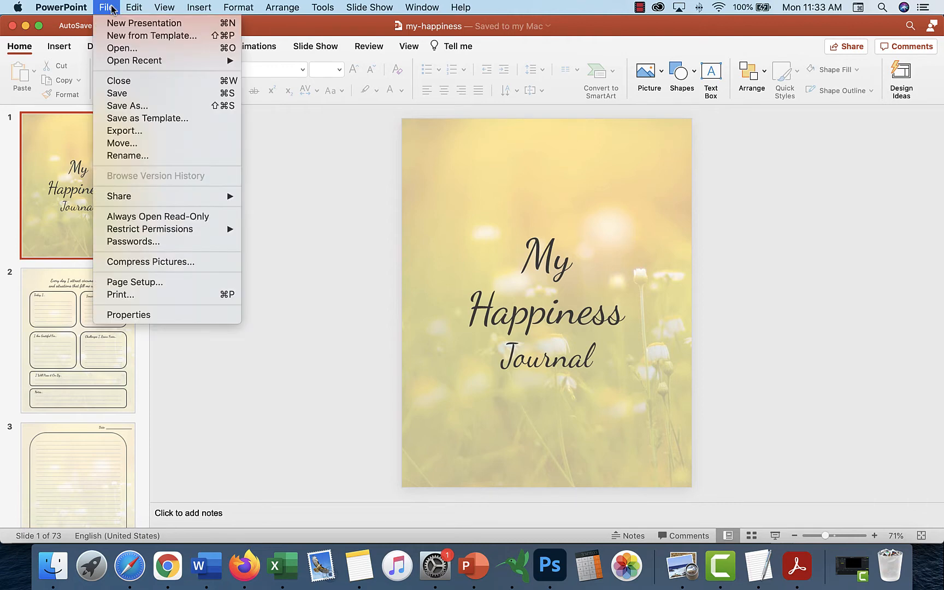
{"action": "left_click", "coordinate": [137, 23]}
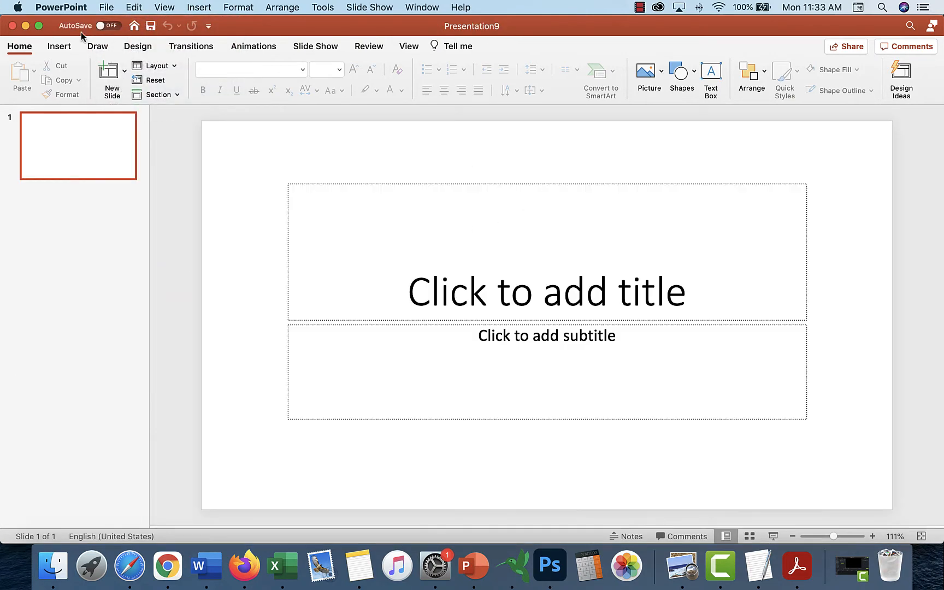
{"action": "left_click", "coordinate": [107, 8]}
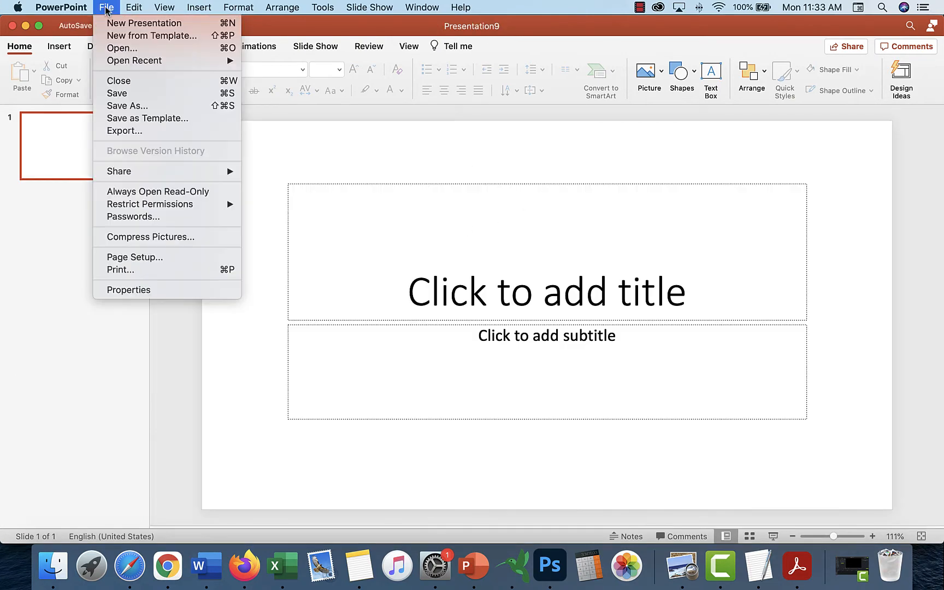
{"action": "left_click", "coordinate": [154, 260]}
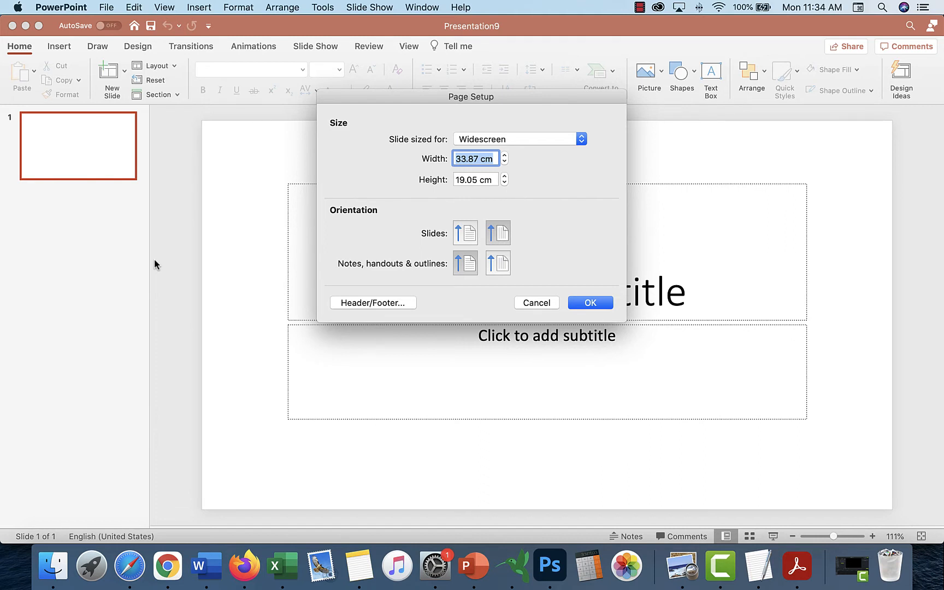
{"action": "type", "text": "11"}
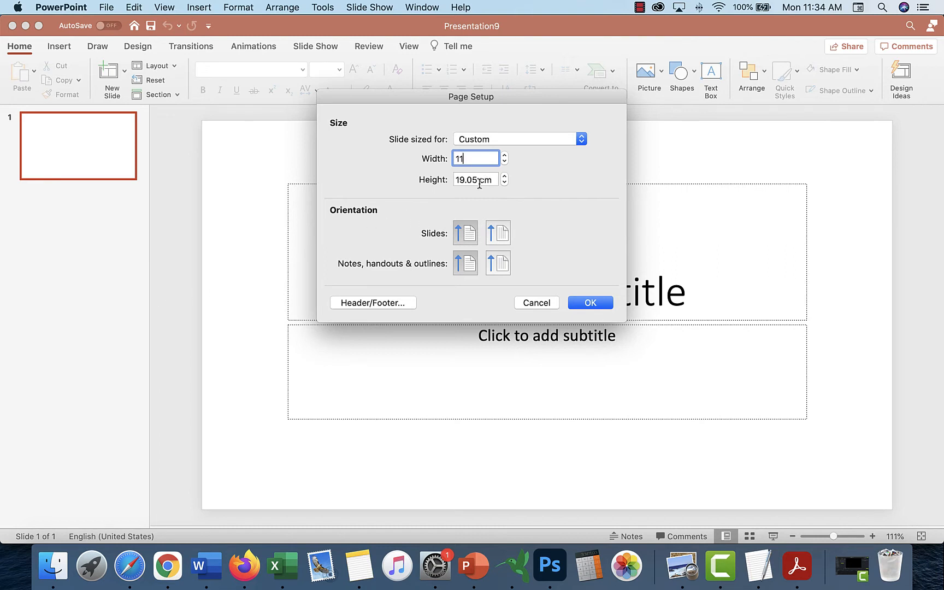
{"action": "left_click_drag", "start_coordinate": [475, 182], "coordinate": [454, 183]}
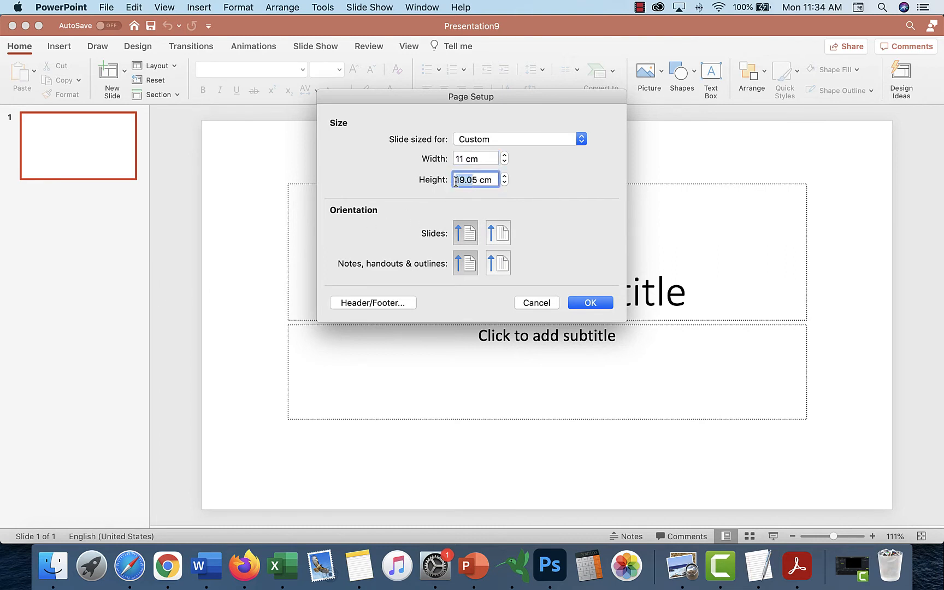
{"action": "key", "text": "BackSpace"}
{"action": "key", "text": "Delete"}
{"action": "type", "text": "10"}
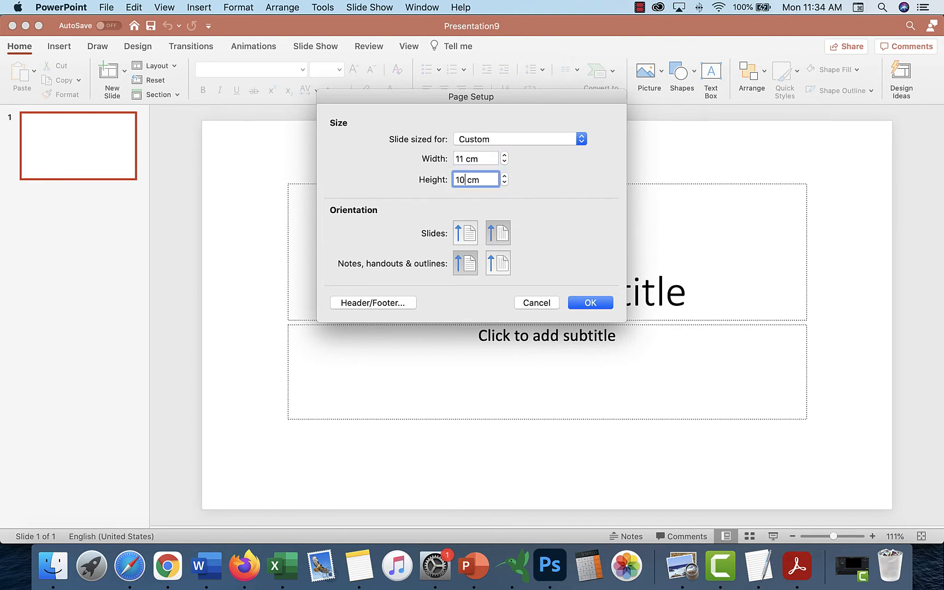
{"action": "left_click", "coordinate": [595, 303]}
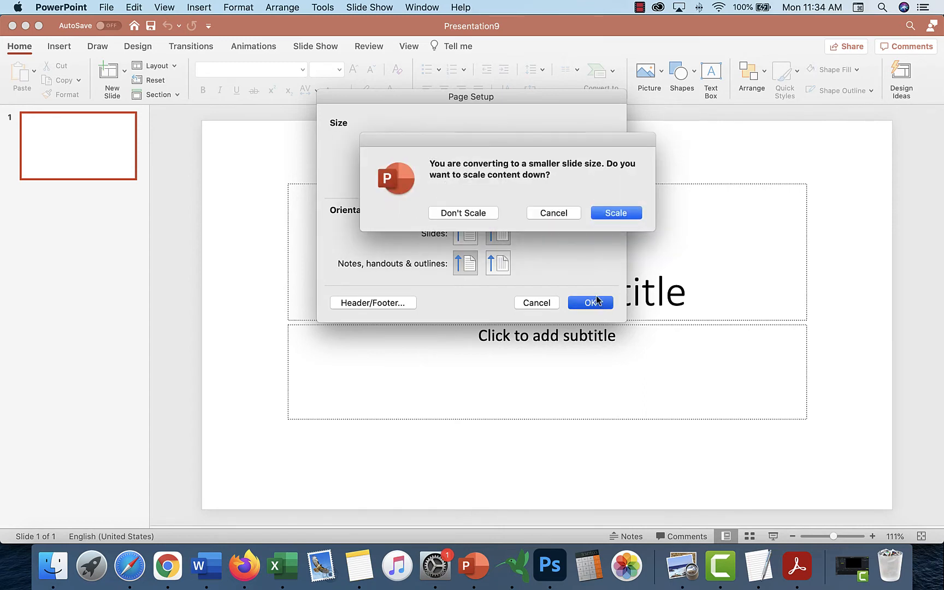
{"action": "left_click", "coordinate": [616, 213]}
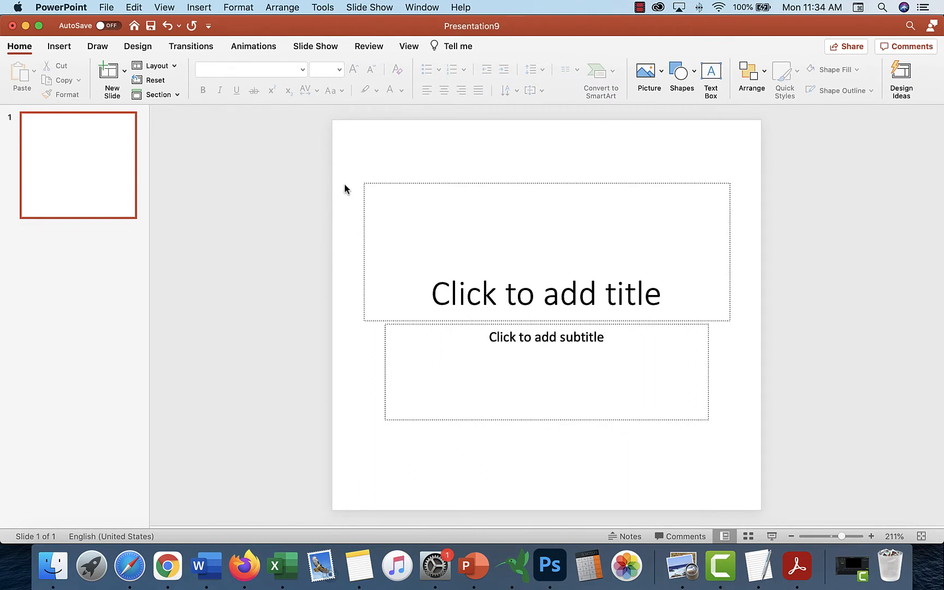
Close the new presentation without saving it.
{"action": "left_click", "coordinate": [11, 26]}
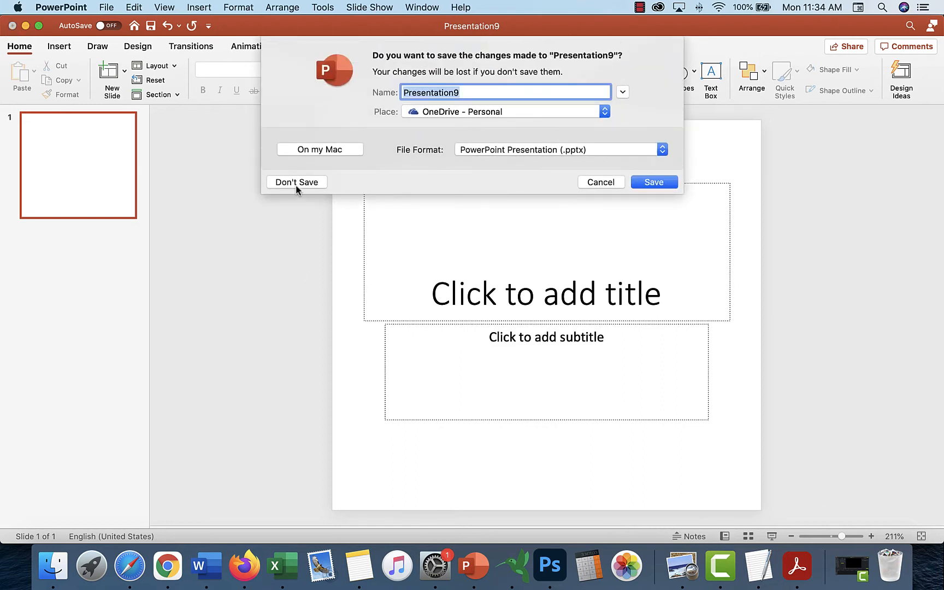
{"action": "left_click", "coordinate": [297, 186]}
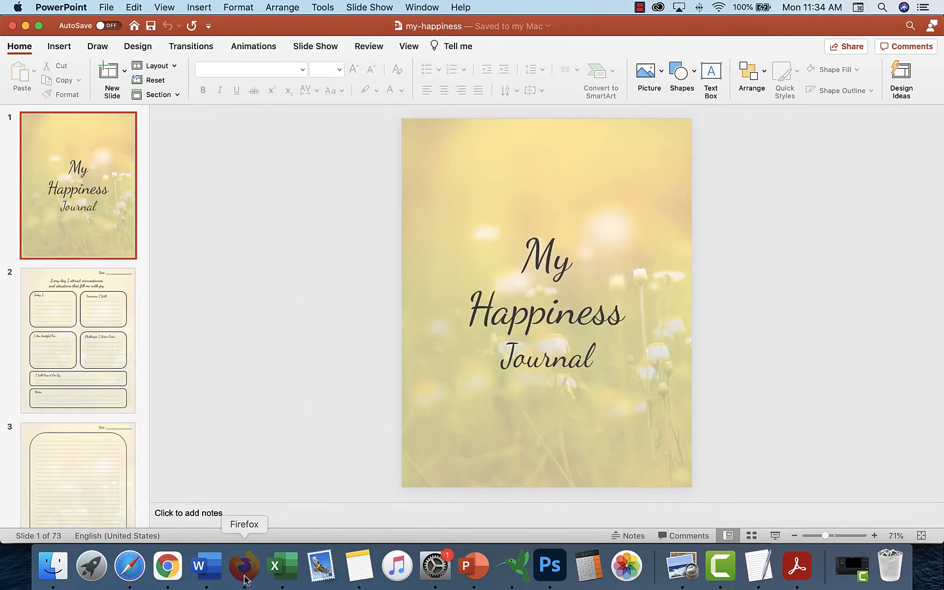
Switch to Firefox and view the pixel-to-centimeter, pixel-to-inch and inches-to-centimeters converter pages.
{"action": "left_click", "coordinate": [244, 569]}
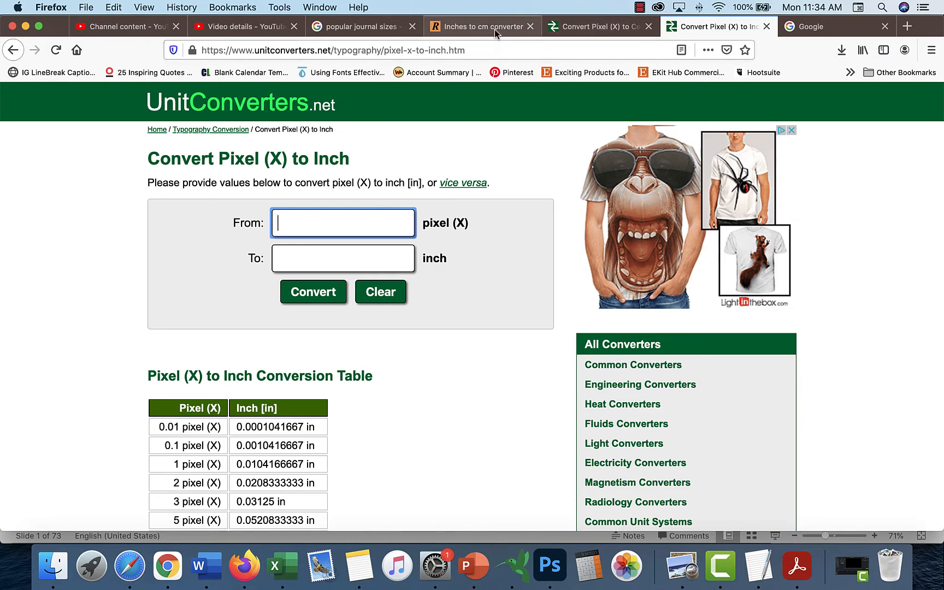
{"action": "left_click", "coordinate": [586, 29]}
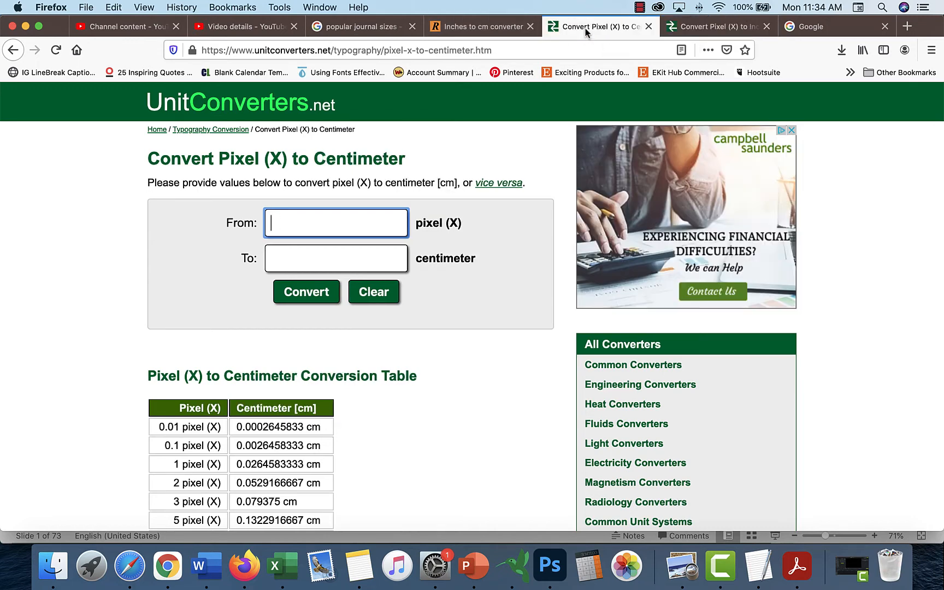
{"action": "left_click", "coordinate": [715, 29]}
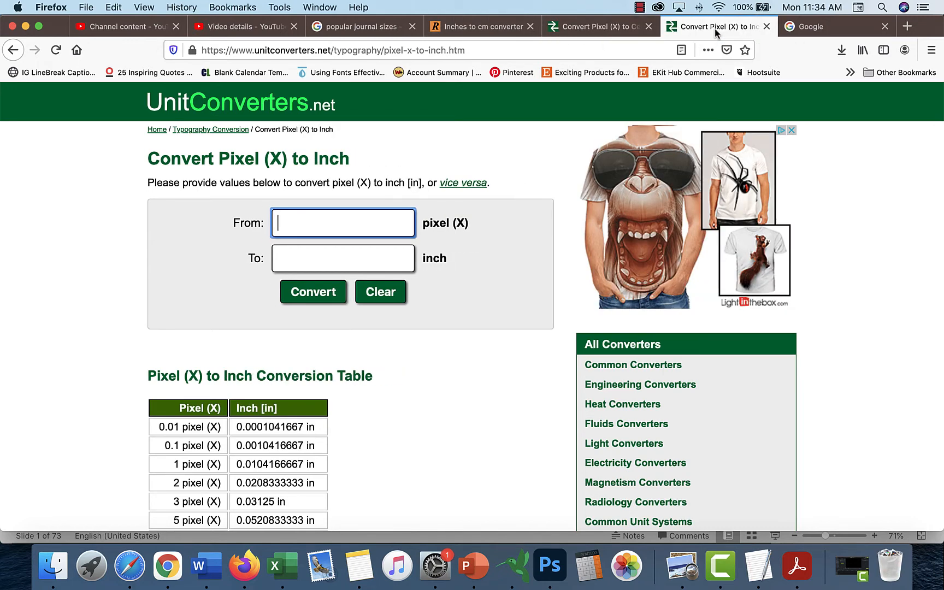
{"action": "left_click", "coordinate": [456, 29]}
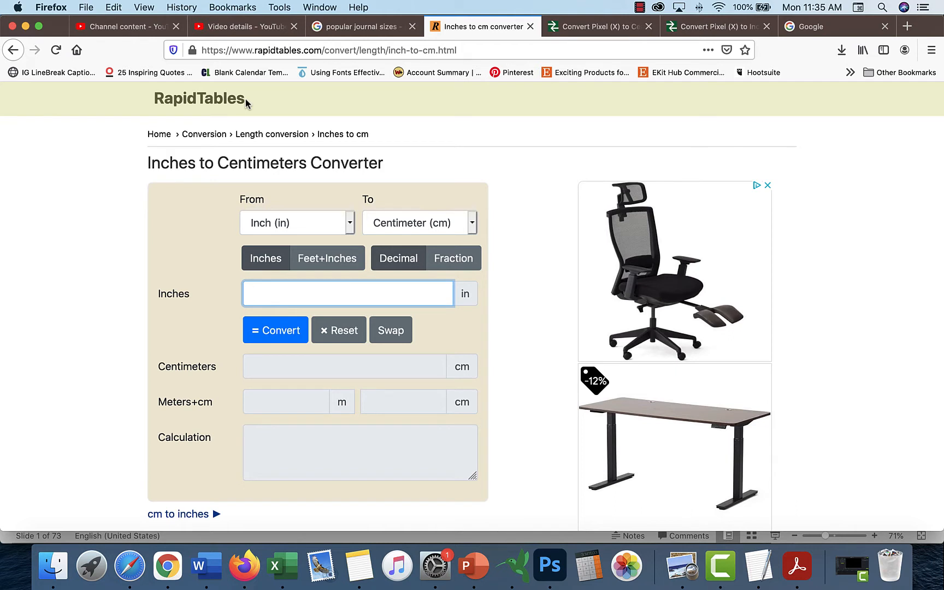
Examine the list of popular journal sizes in the Google search results.
{"action": "left_click", "coordinate": [382, 30]}
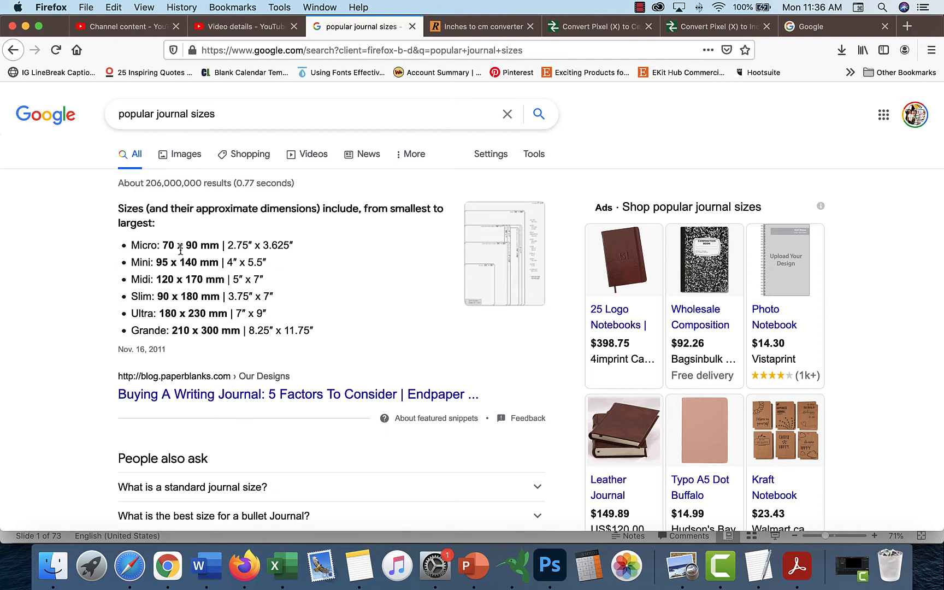
{"action": "left_click_drag", "start_coordinate": [174, 247], "coordinate": [168, 247]}
{"action": "scroll", "coordinate": [261, 246], "scroll_direction": "down", "scroll_amount": 1}
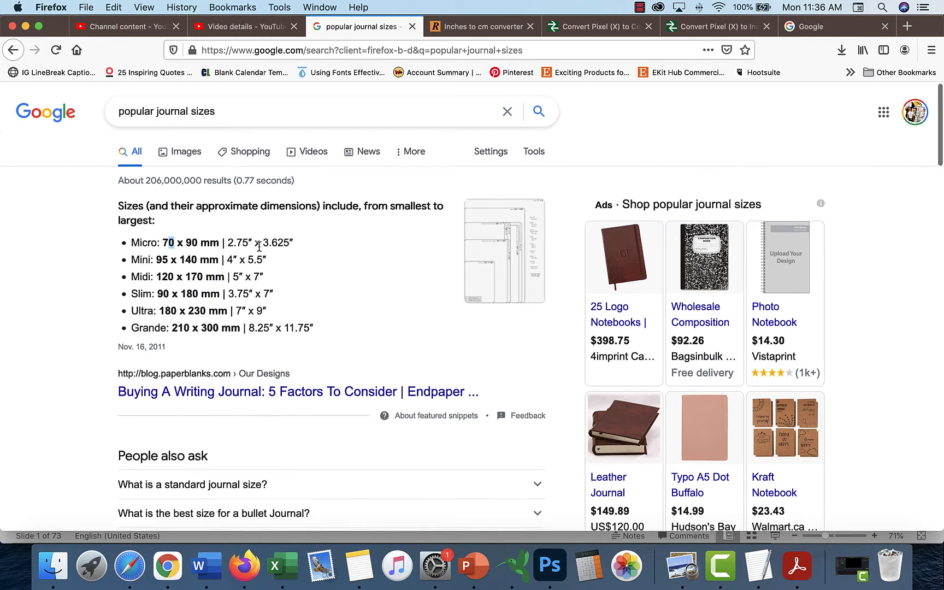
{"action": "scroll", "coordinate": [346, 217], "scroll_direction": "up", "scroll_amount": 1}
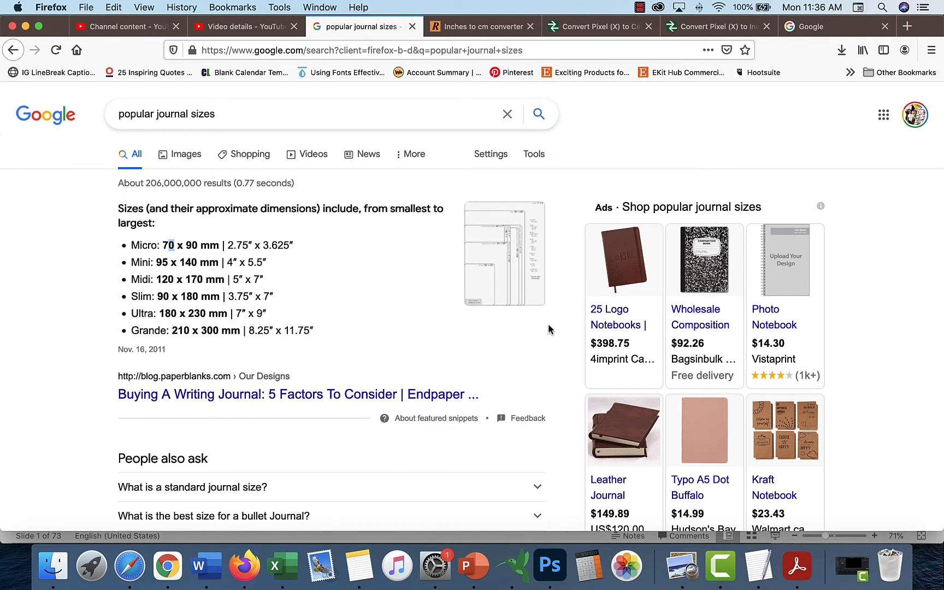
Switch back to PowerPoint and set the page width of the my-happiness presentation to 11 cm.
{"action": "left_click", "coordinate": [478, 561]}
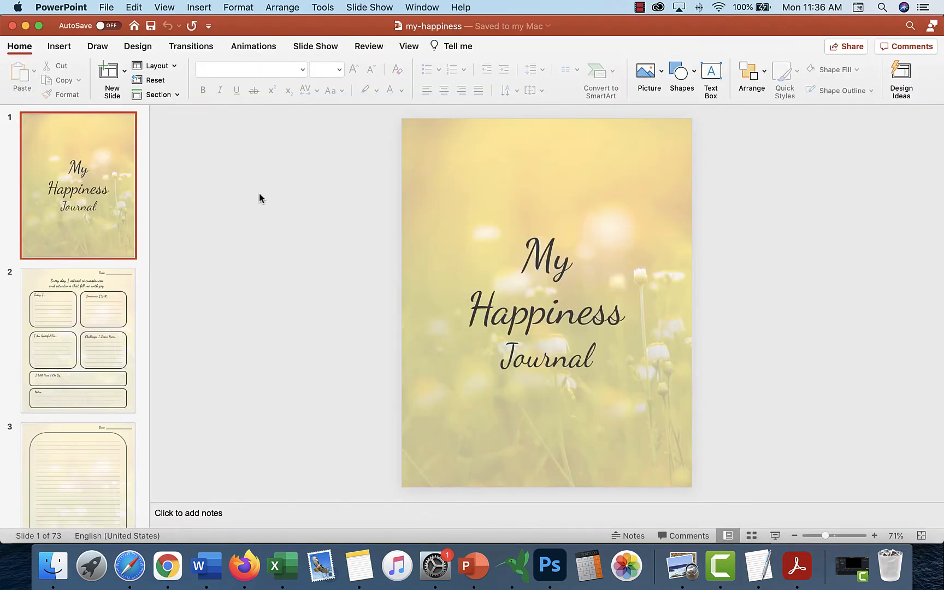
{"action": "left_click", "coordinate": [105, 8]}
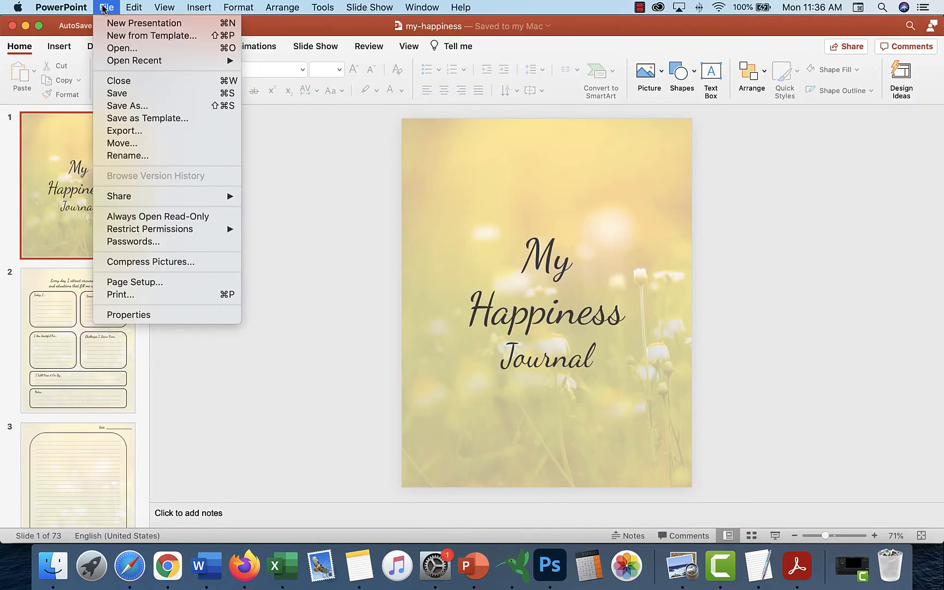
{"action": "left_click", "coordinate": [134, 282]}
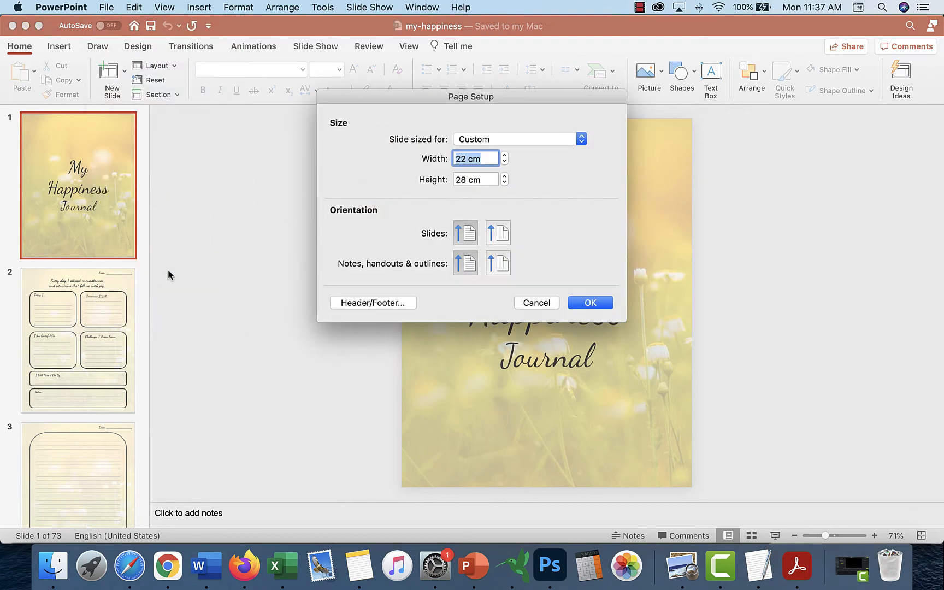
{"action": "double_click", "coordinate": [457, 160]}
{"action": "type", "text": "11"}
Set the page height to 14 cm and apply the new size with the content scaled down.
{"action": "double_click", "coordinate": [458, 180]}
{"action": "type", "text": "14"}
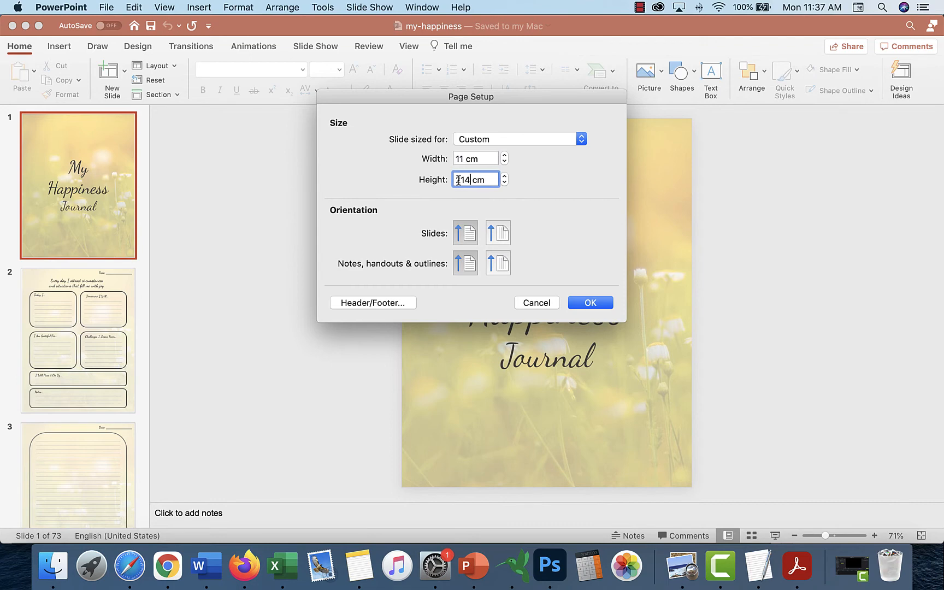
{"action": "key", "text": "Return"}
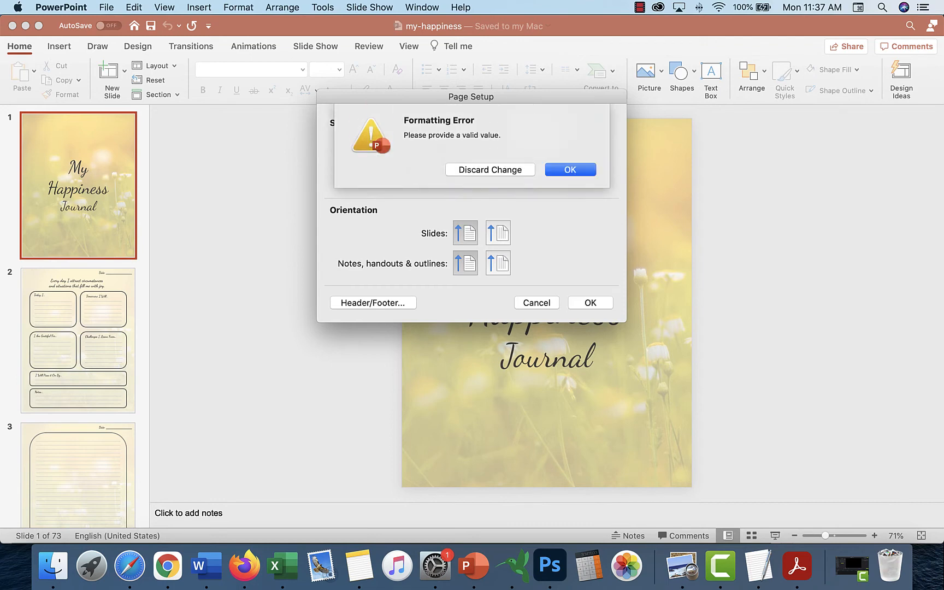
{"action": "left_click", "coordinate": [507, 170]}
{"action": "double_click", "coordinate": [460, 180]}
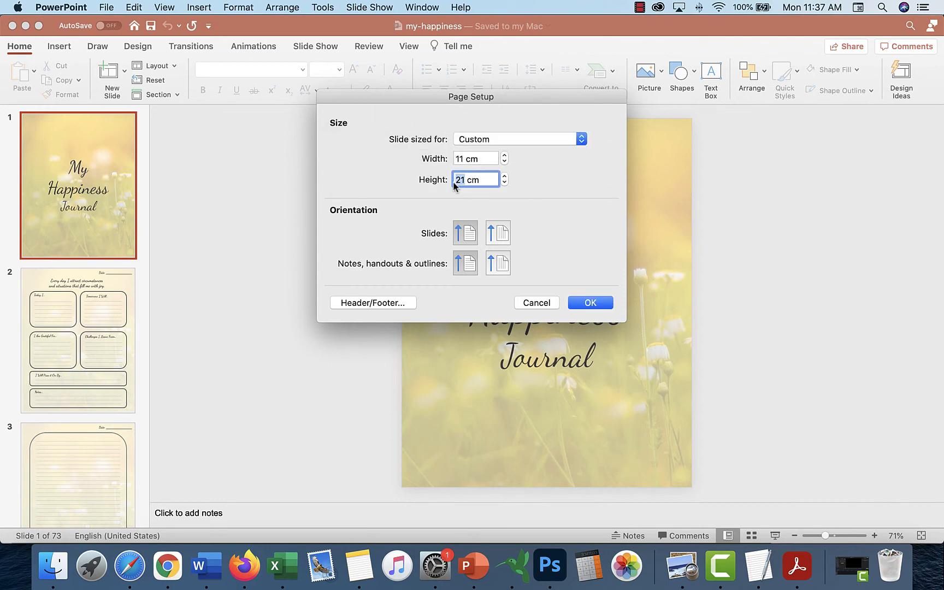
{"action": "type", "text": "14"}
{"action": "left_click", "coordinate": [587, 305]}
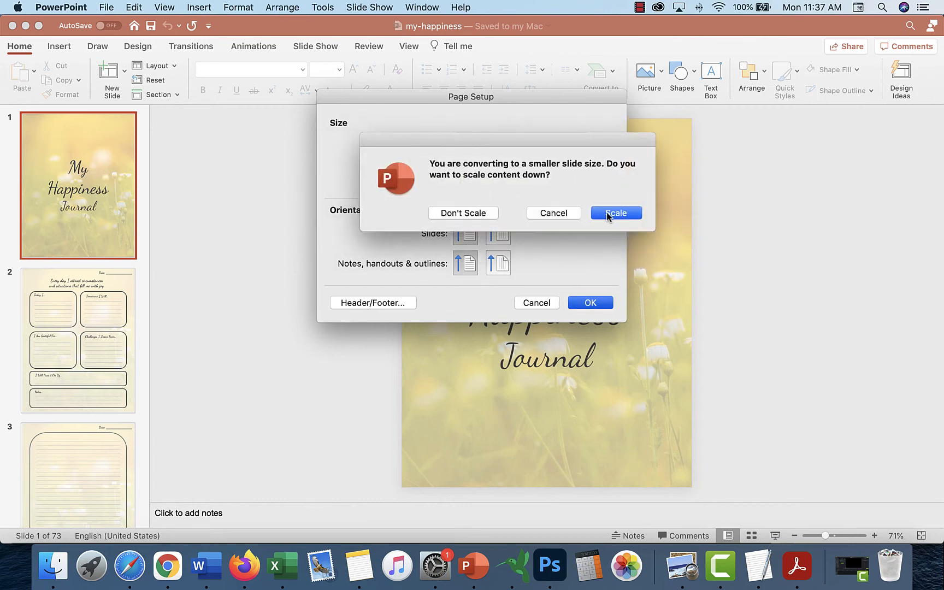
{"action": "left_click", "coordinate": [607, 215]}
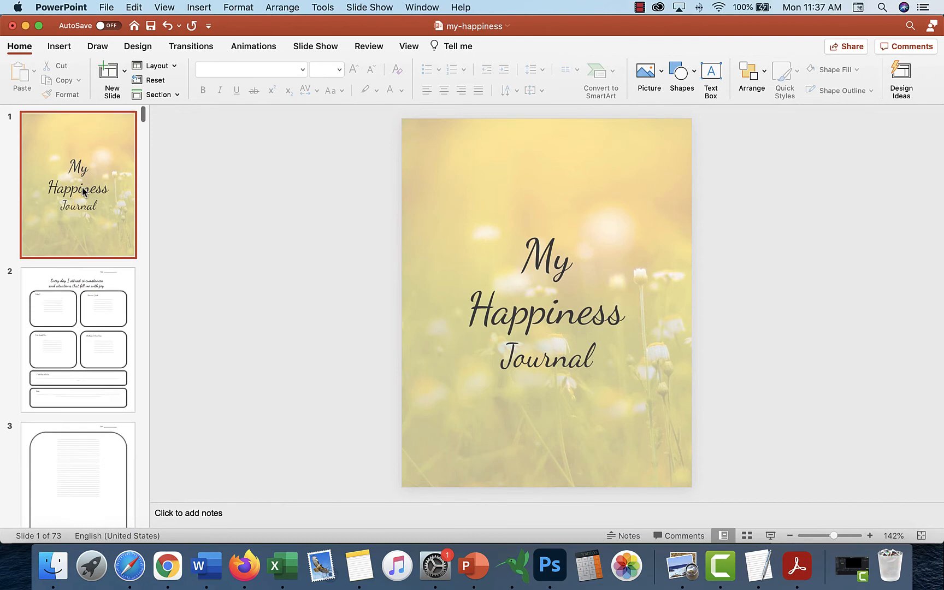
Examine how the text boxes, borders and writing lines on slides 2 and 3 look at the new page size.
{"action": "scroll", "coordinate": [83, 191], "scroll_direction": "down", "scroll_amount": 2}
{"action": "scroll", "coordinate": [83, 191], "scroll_direction": "up", "scroll_amount": 2}
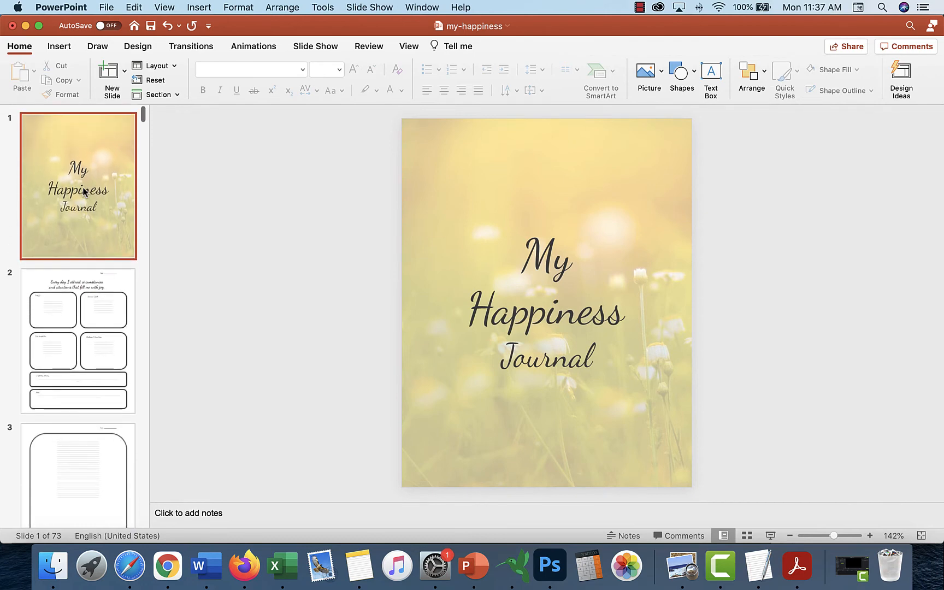
{"action": "scroll", "coordinate": [83, 191], "scroll_direction": "down", "scroll_amount": 1}
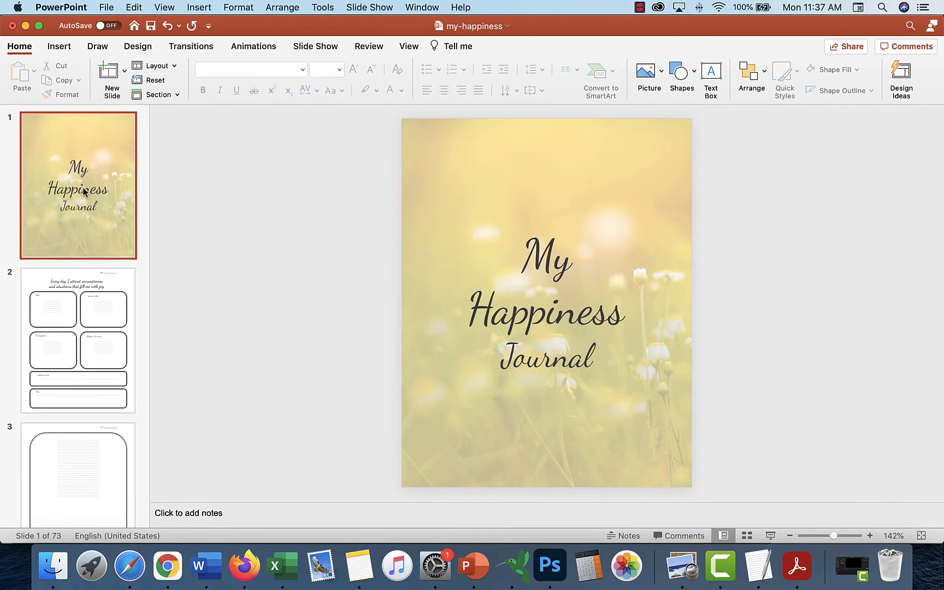
{"action": "scroll", "coordinate": [83, 191], "scroll_direction": "down", "scroll_amount": 1}
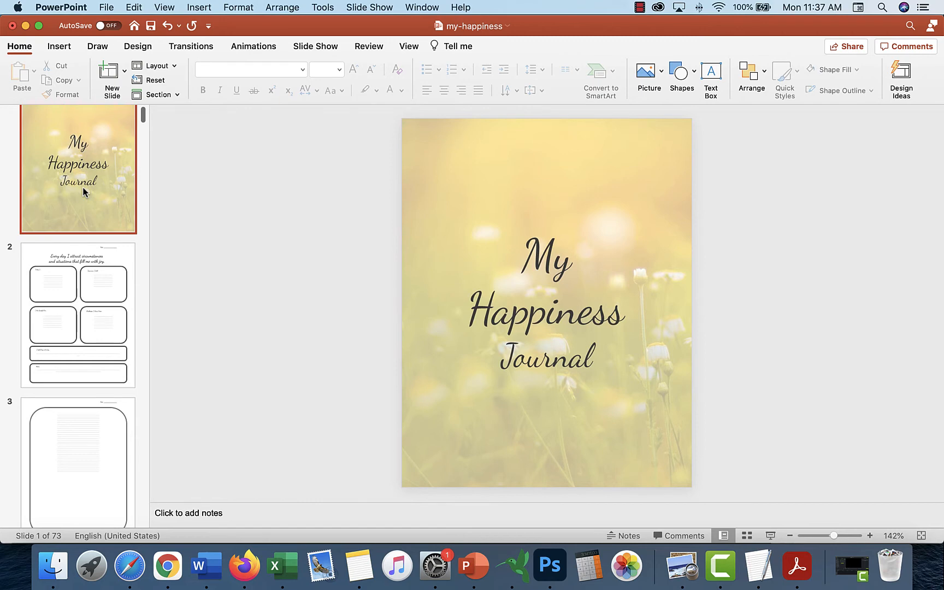
{"action": "left_click", "coordinate": [96, 302]}
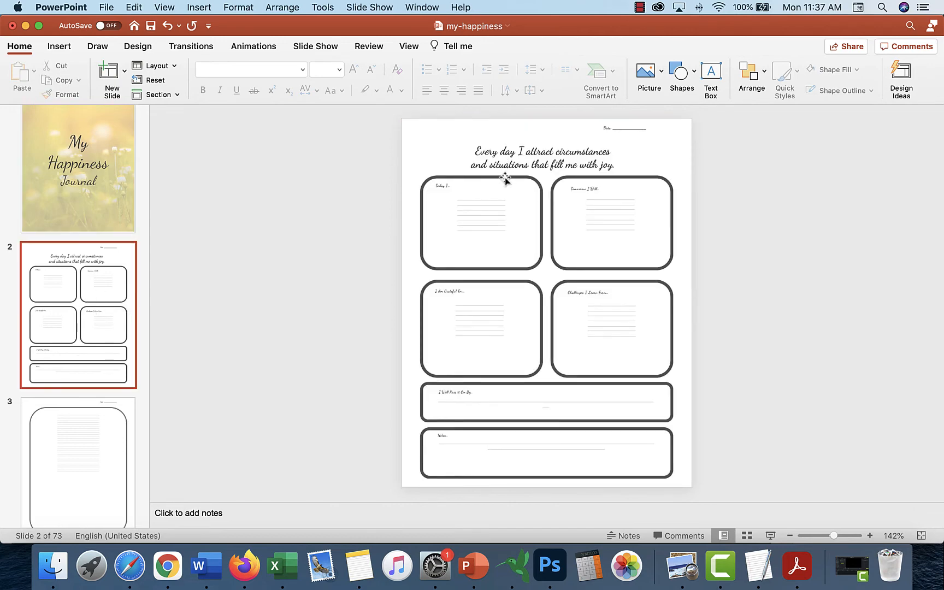
{"action": "left_click", "coordinate": [506, 177]}
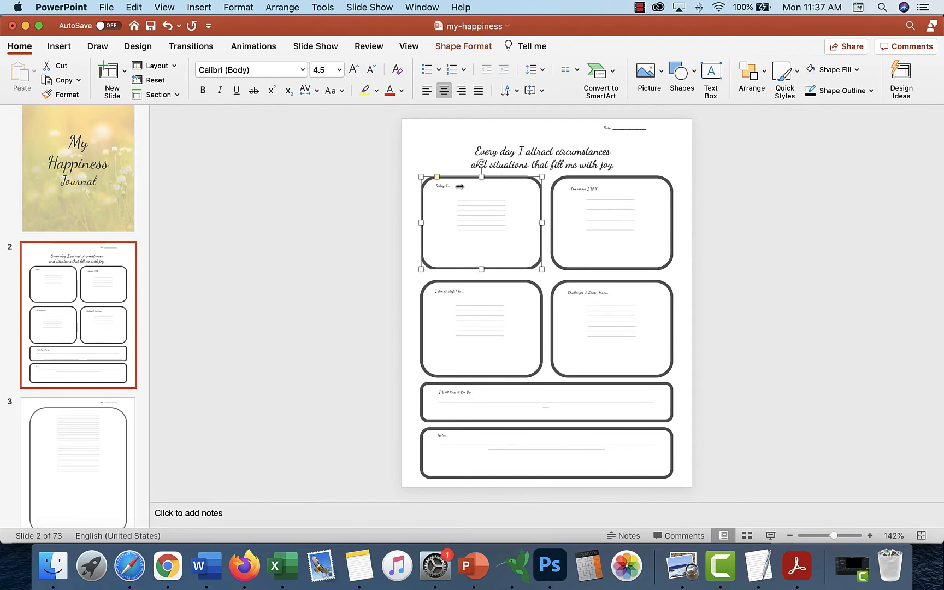
{"action": "left_click", "coordinate": [64, 464]}
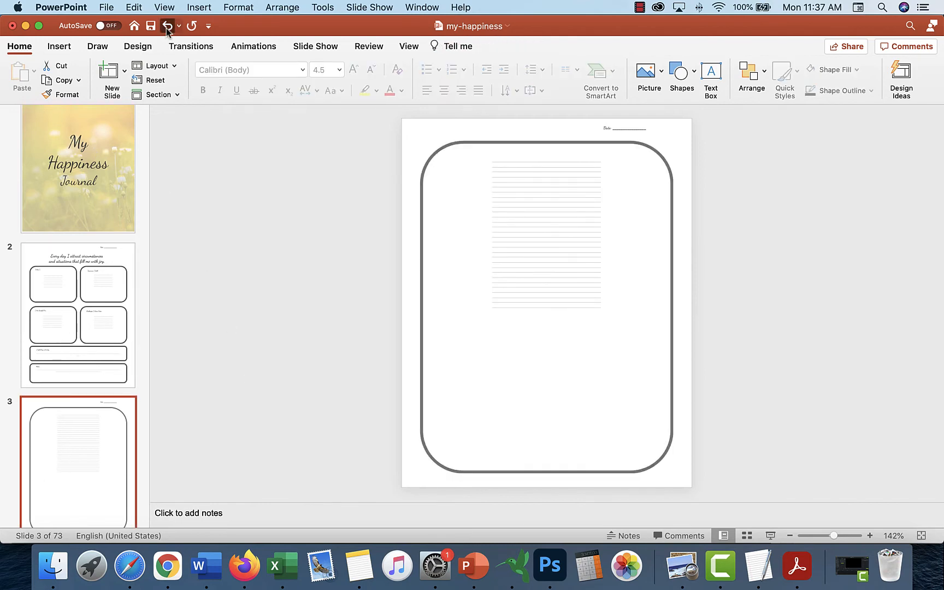
Open the PDF export settings for the my-happiness presentation and leave them without exporting.
{"action": "left_click", "coordinate": [107, 7]}
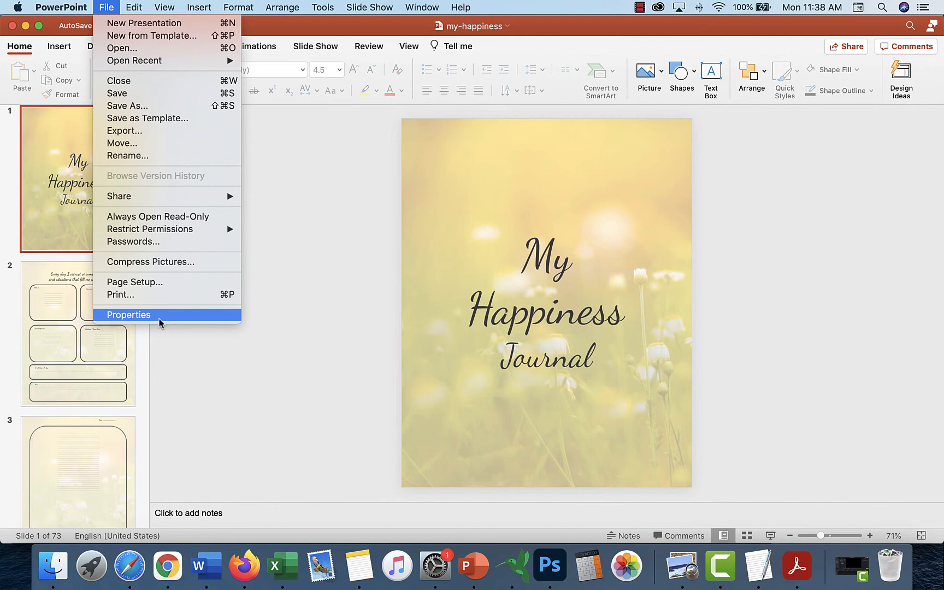
{"action": "left_click", "coordinate": [140, 134]}
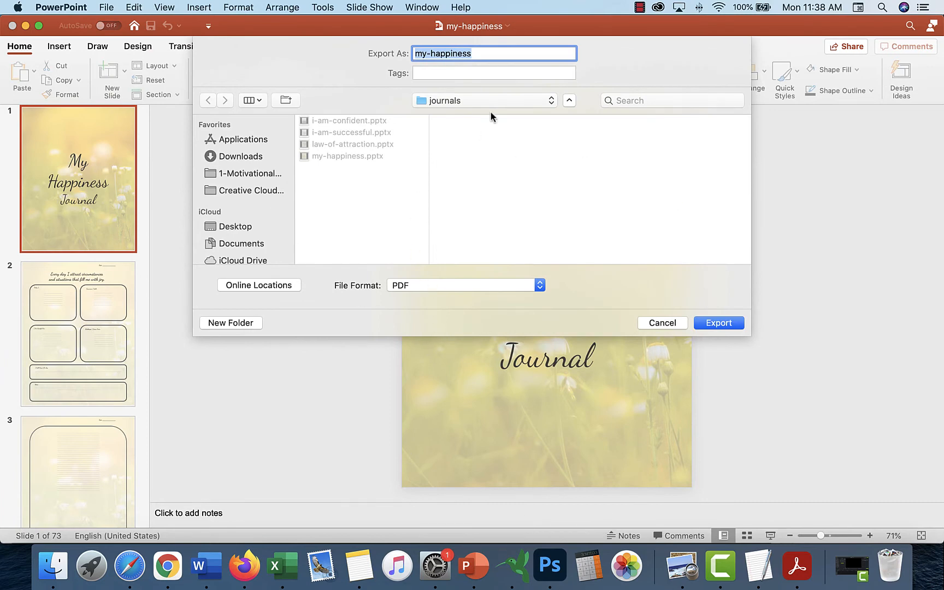
{"action": "key", "text": "Escape"}
{"action": "left_click", "coordinate": [125, 11]}
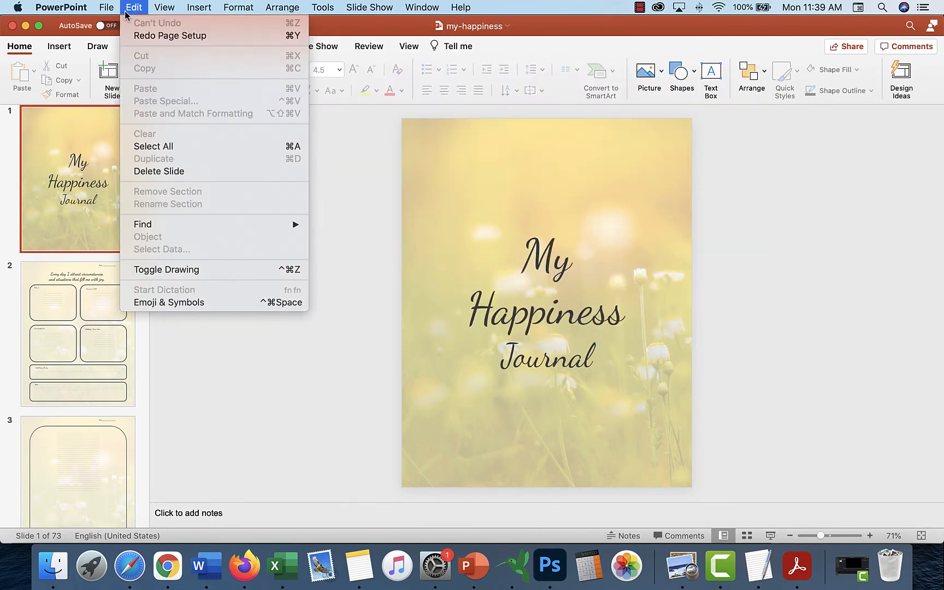
Review the file formats offered for exporting the my-happiness presentation, keep PDF, and leave without exporting.
{"action": "mouse_move", "coordinate": [108, 14]}
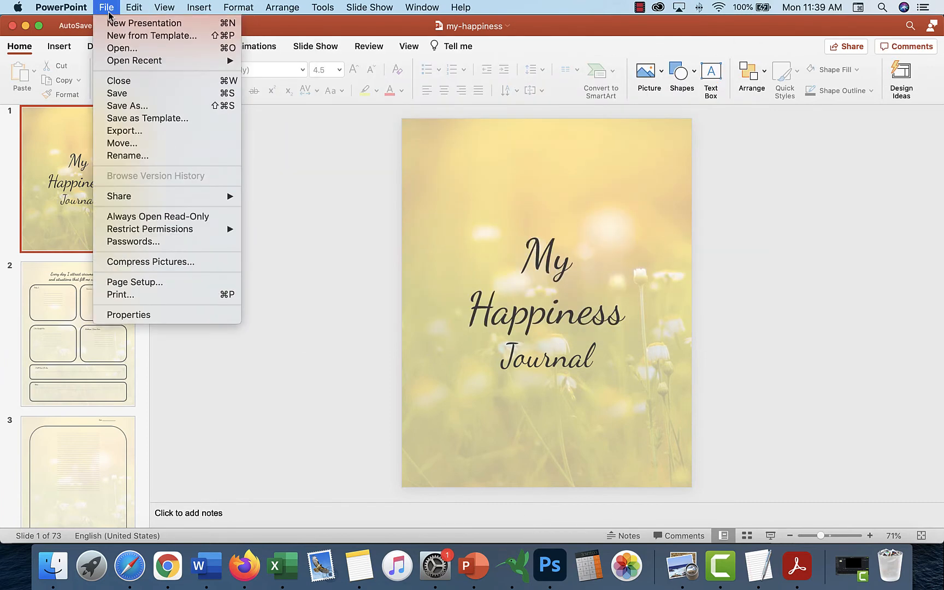
{"action": "left_click", "coordinate": [131, 131]}
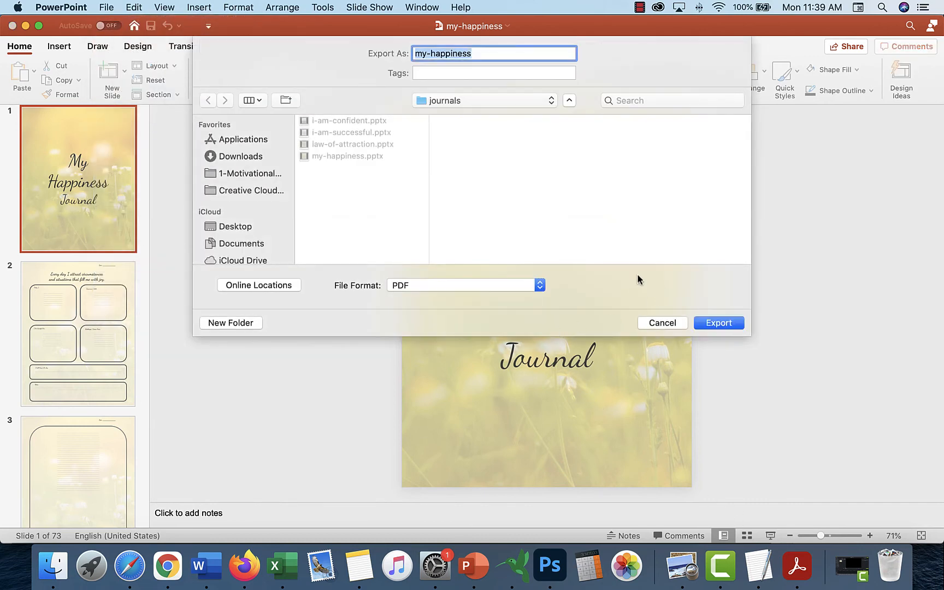
{"action": "left_click", "coordinate": [536, 285]}
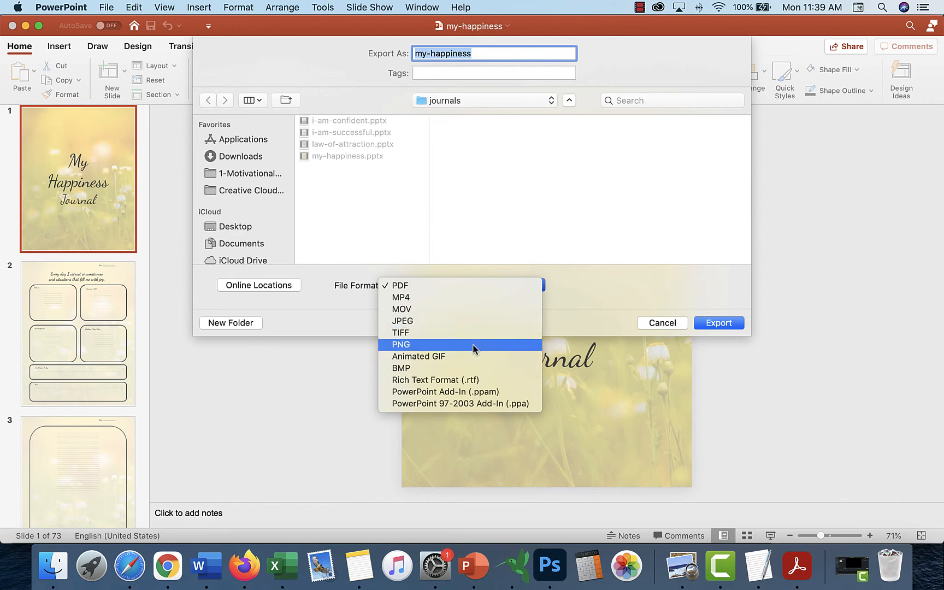
{"action": "left_click", "coordinate": [451, 286]}
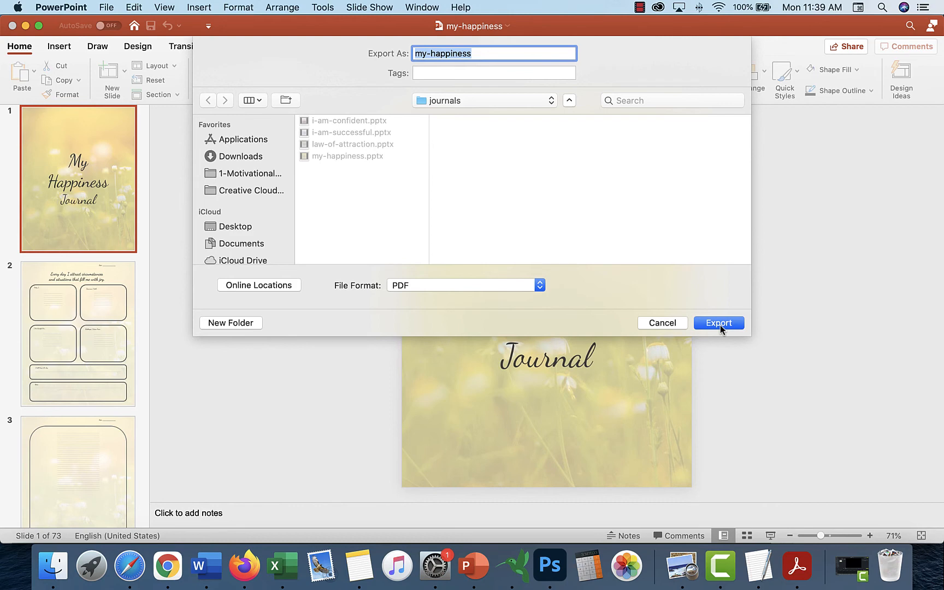
{"action": "left_click", "coordinate": [659, 323]}
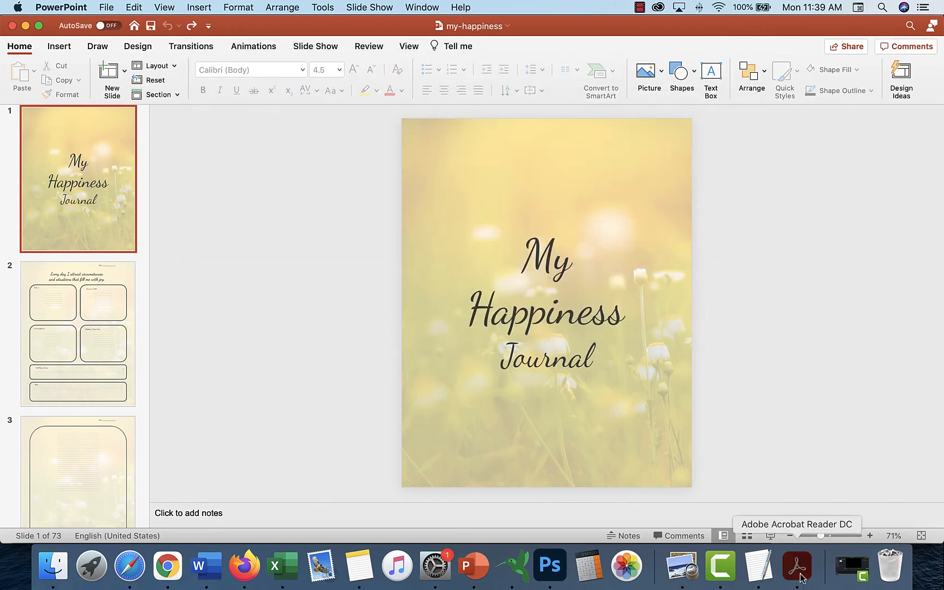
Switch to Acrobat Reader and look through the opening pages of my-happiness.pdf.
{"action": "left_click", "coordinate": [798, 568]}
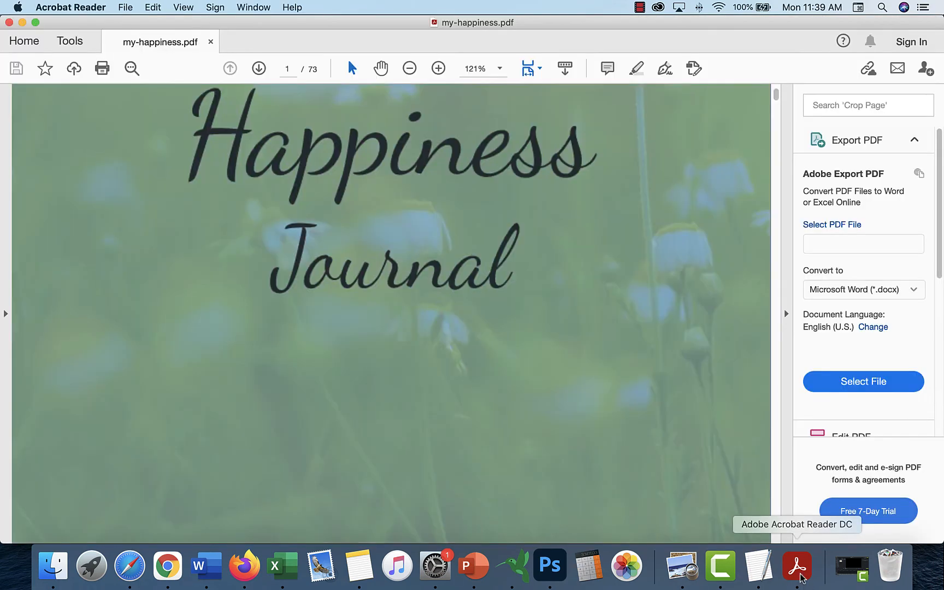
{"action": "left_click", "coordinate": [123, 8]}
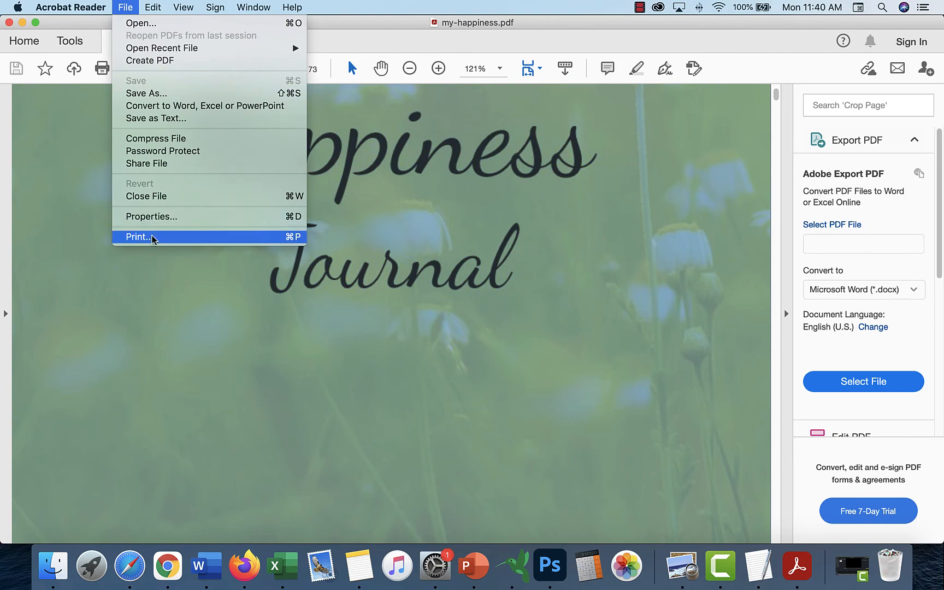
{"action": "left_click", "coordinate": [437, 268]}
{"action": "scroll", "coordinate": [436, 264], "scroll_direction": "down", "scroll_amount": 20}
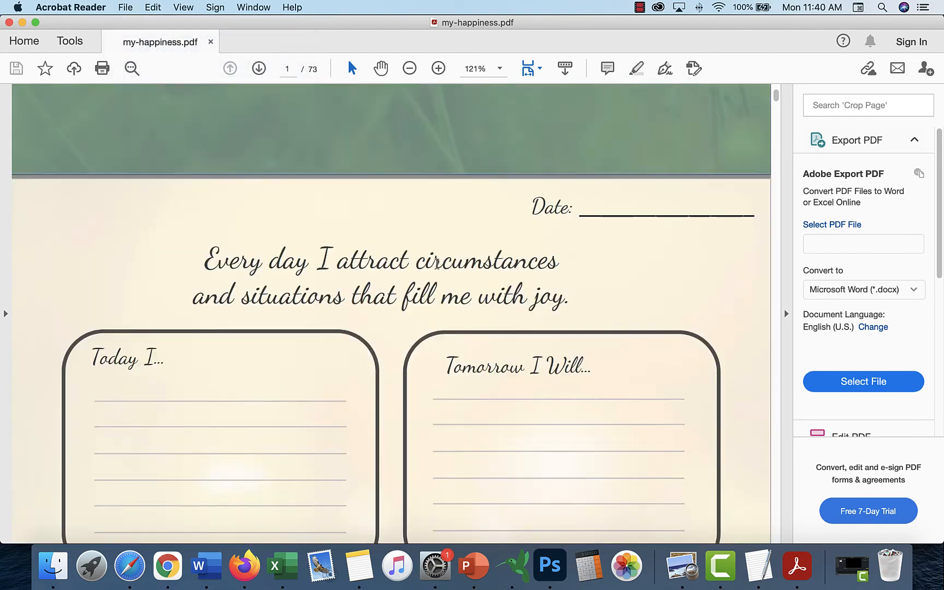
{"action": "scroll", "coordinate": [437, 264], "scroll_direction": "down", "scroll_amount": 10}
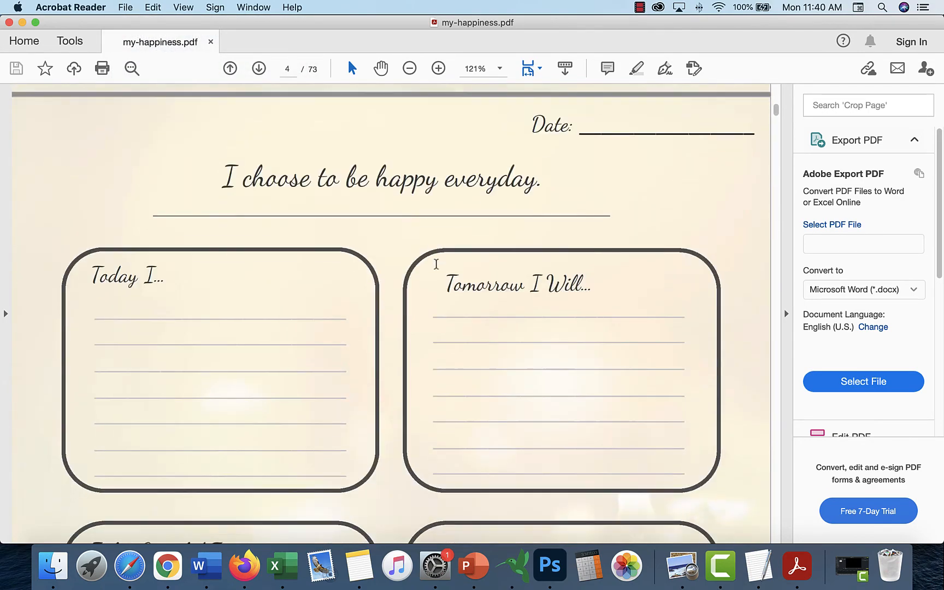
{"action": "scroll", "coordinate": [437, 268], "scroll_direction": "up", "scroll_amount": 10}
Open the print settings for my-happiness.pdf and lay out multiple pages per sheet, trying 2 and choosing 4.
{"action": "left_click", "coordinate": [123, 8]}
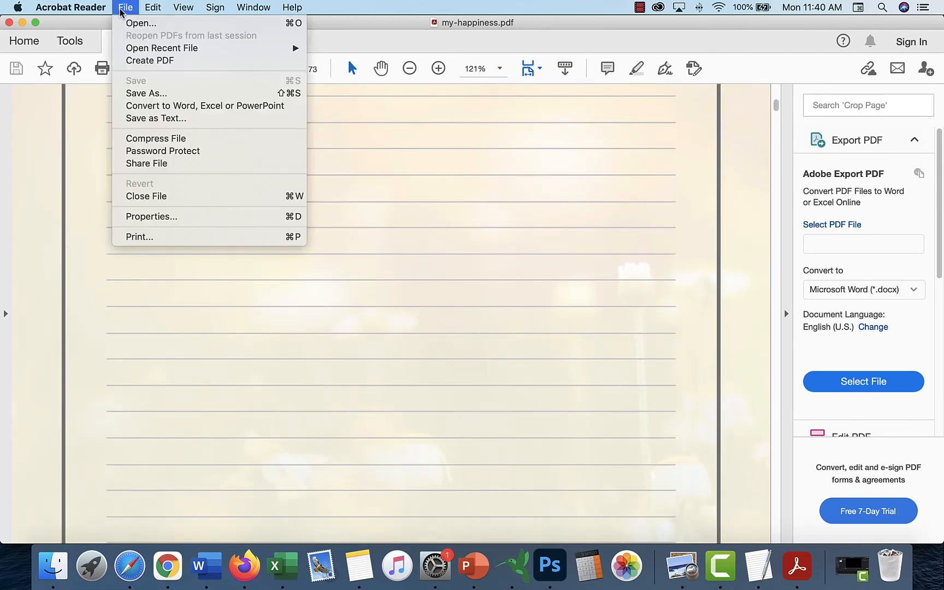
{"action": "left_click", "coordinate": [167, 236]}
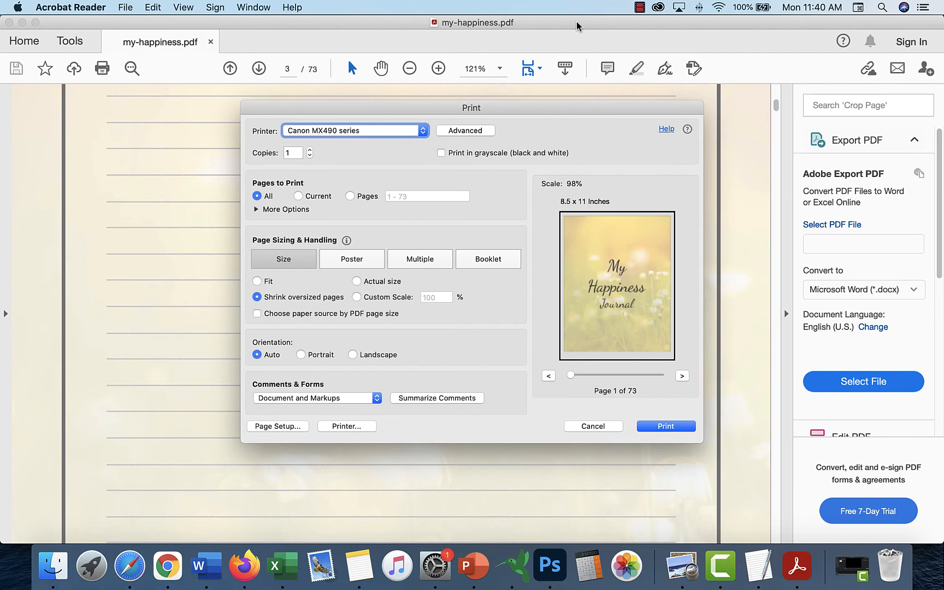
{"action": "left_click", "coordinate": [419, 259]}
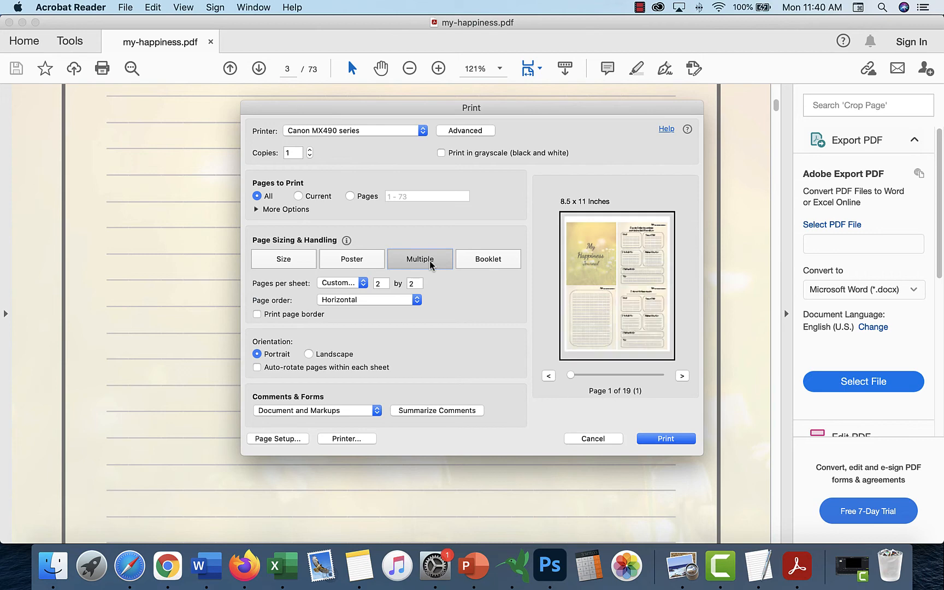
{"action": "left_click", "coordinate": [342, 282]}
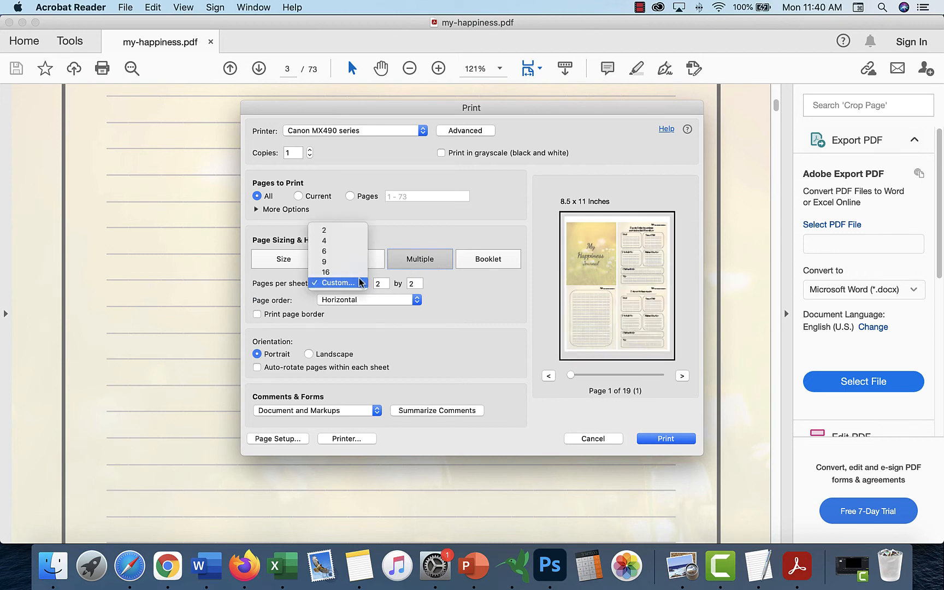
{"action": "left_click", "coordinate": [340, 234]}
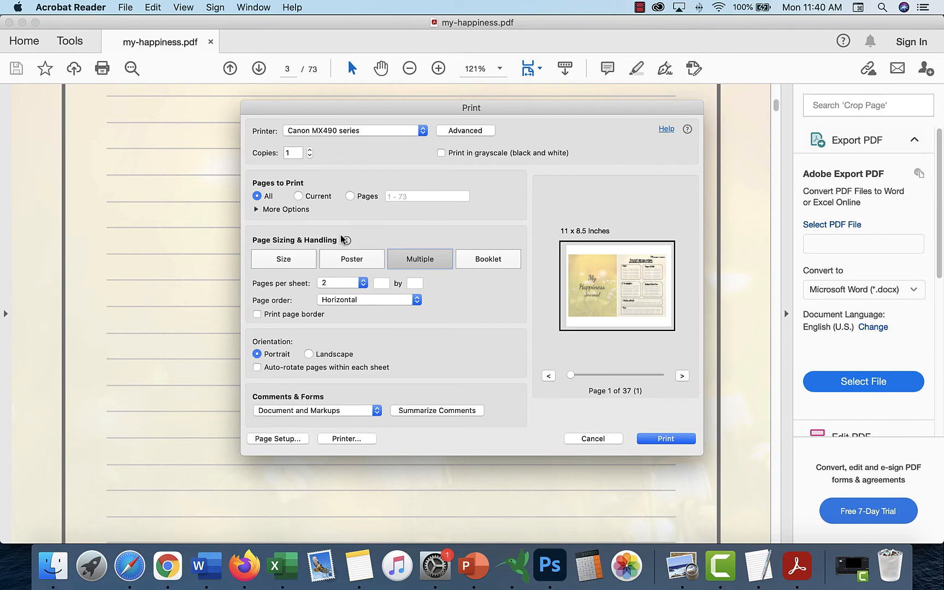
{"action": "left_click", "coordinate": [344, 283]}
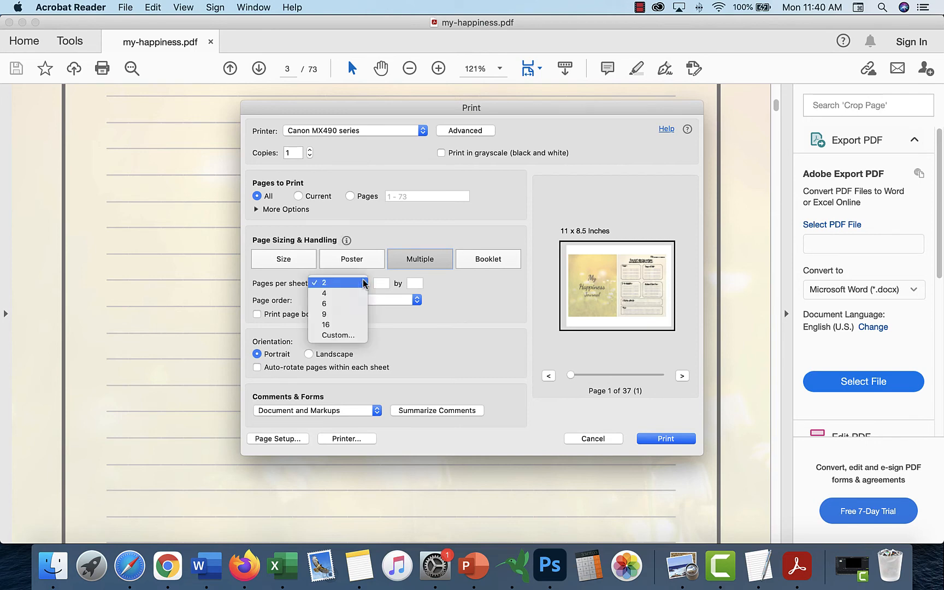
{"action": "left_click", "coordinate": [351, 295]}
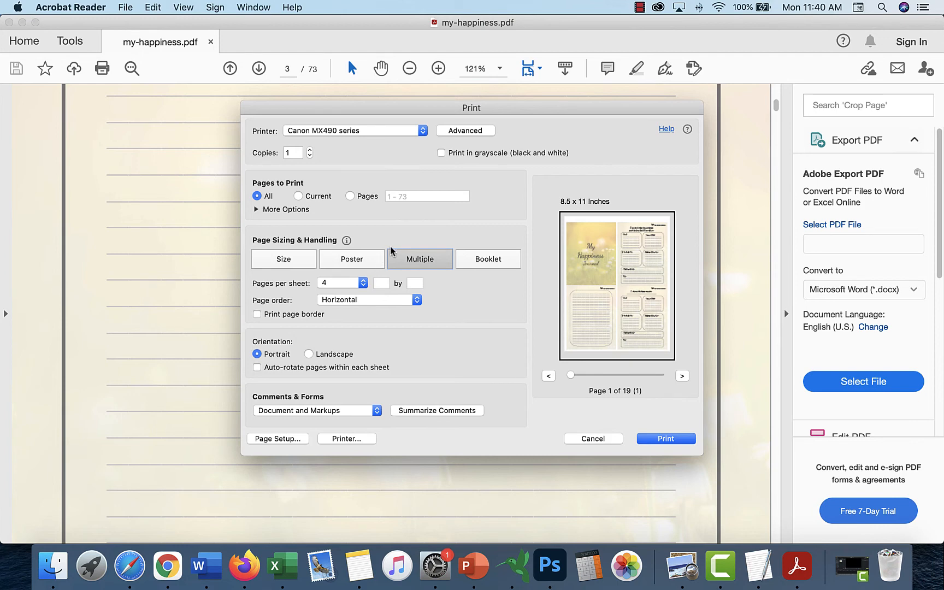
Open the print page setup and review its printer, paper size and custom size options without changing them.
{"action": "left_click", "coordinate": [294, 441]}
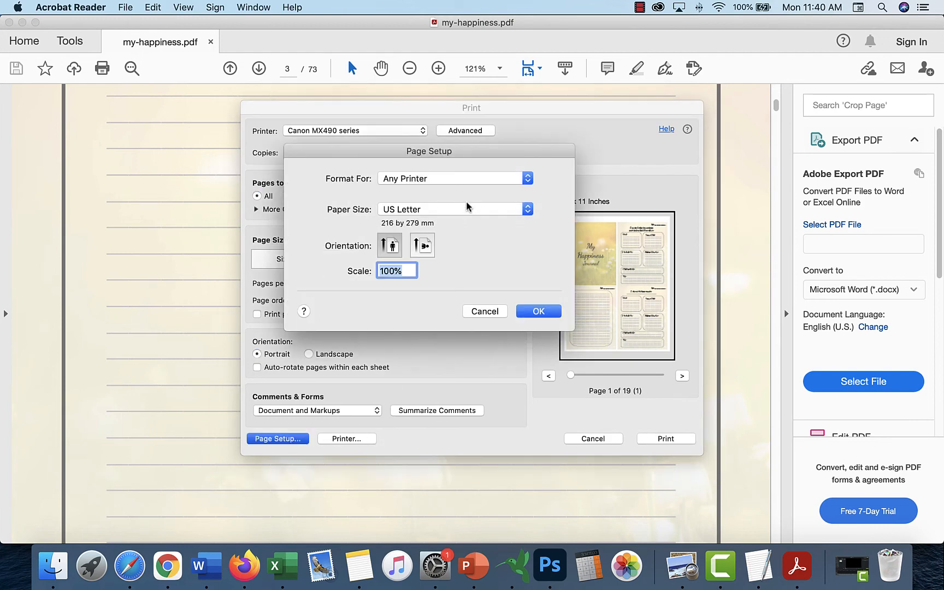
{"action": "left_click", "coordinate": [494, 174]}
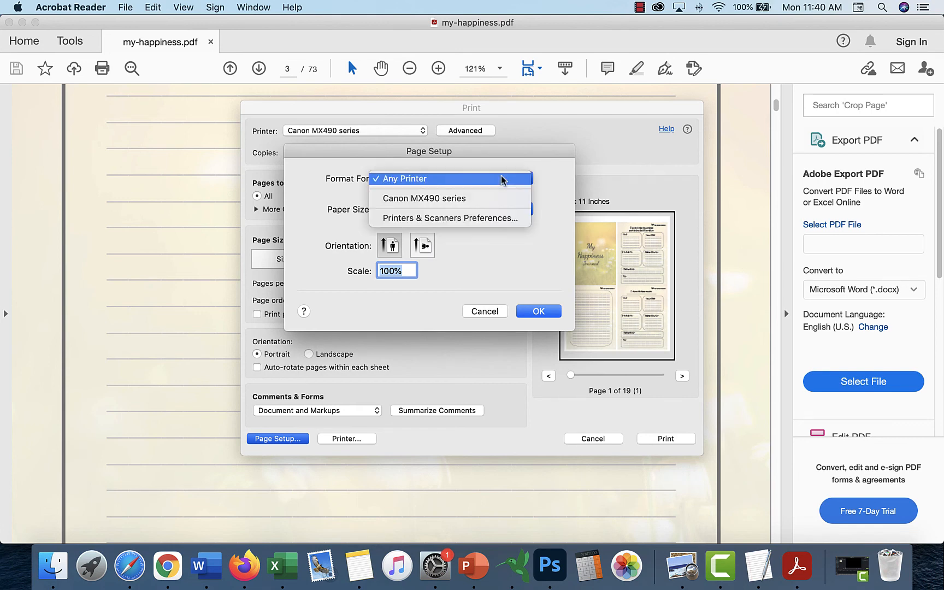
{"action": "left_click", "coordinate": [502, 178]}
{"action": "left_click", "coordinate": [521, 210]}
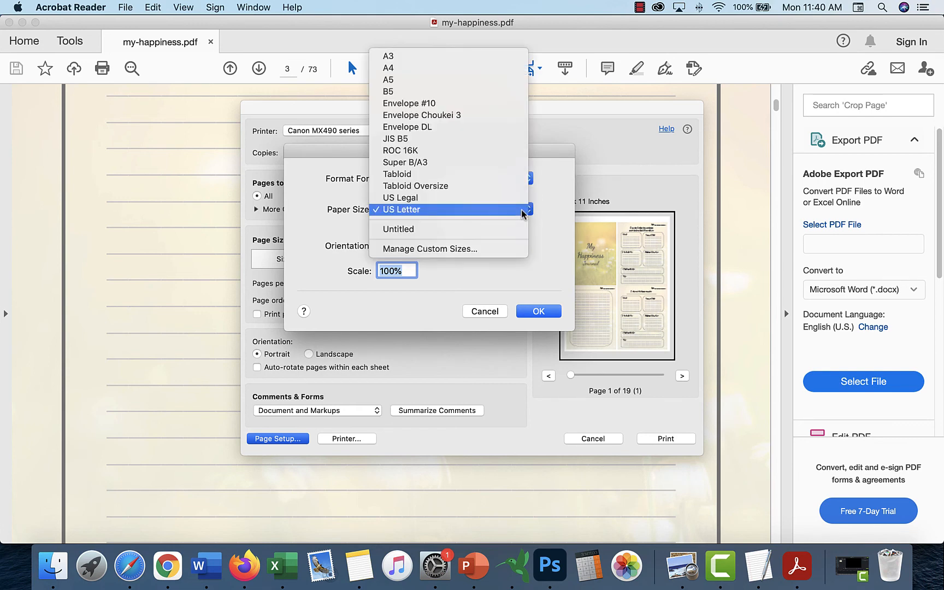
{"action": "left_click", "coordinate": [462, 249]}
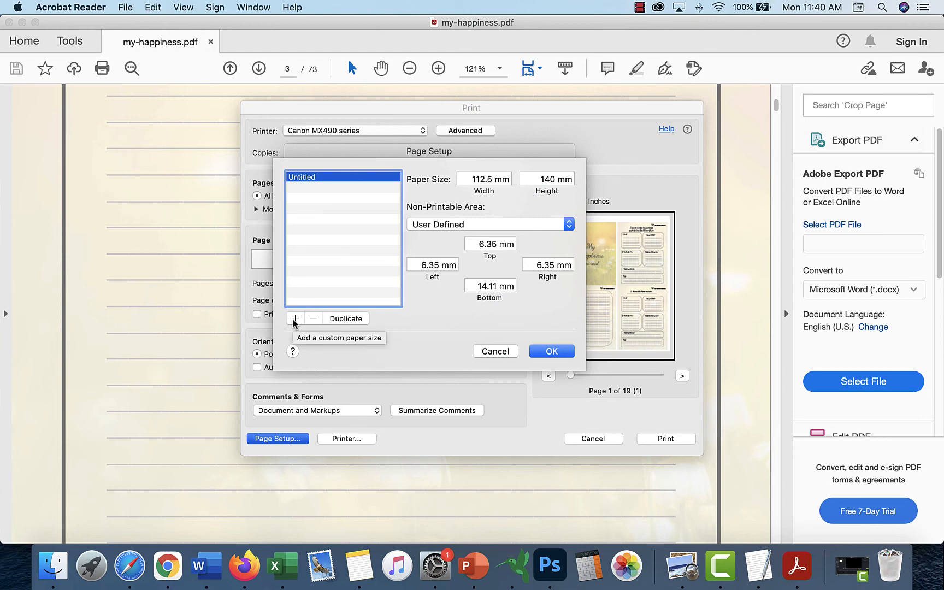
{"action": "left_click", "coordinate": [496, 351]}
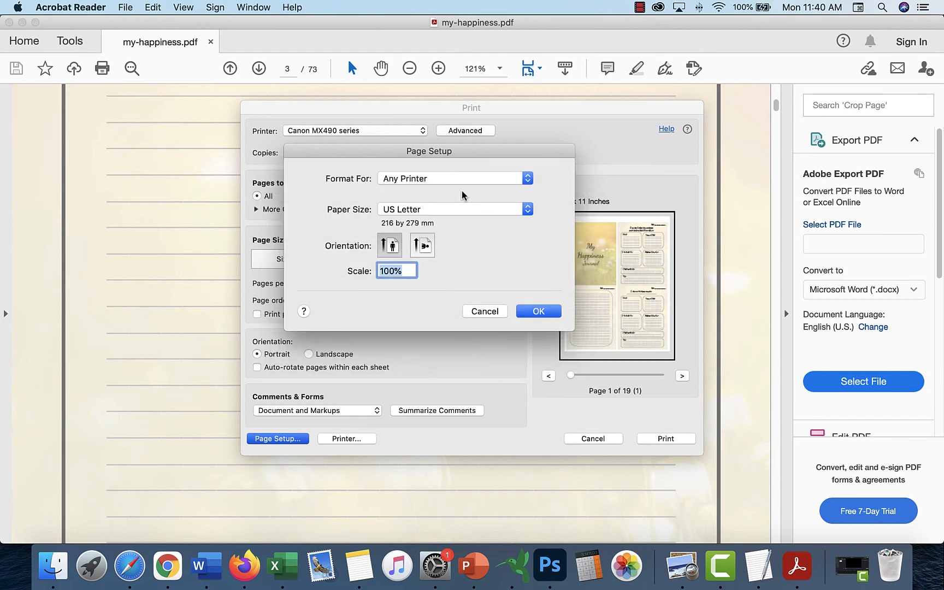
Set the print paper size to A3 and apply the page setup.
{"action": "left_click", "coordinate": [534, 214]}
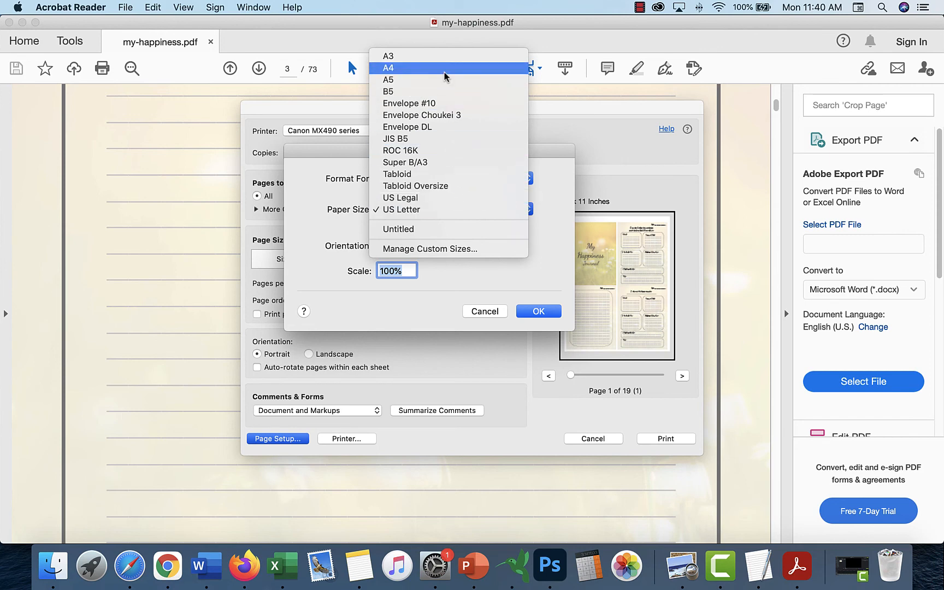
{"action": "left_click", "coordinate": [450, 56]}
{"action": "left_click", "coordinate": [544, 312]}
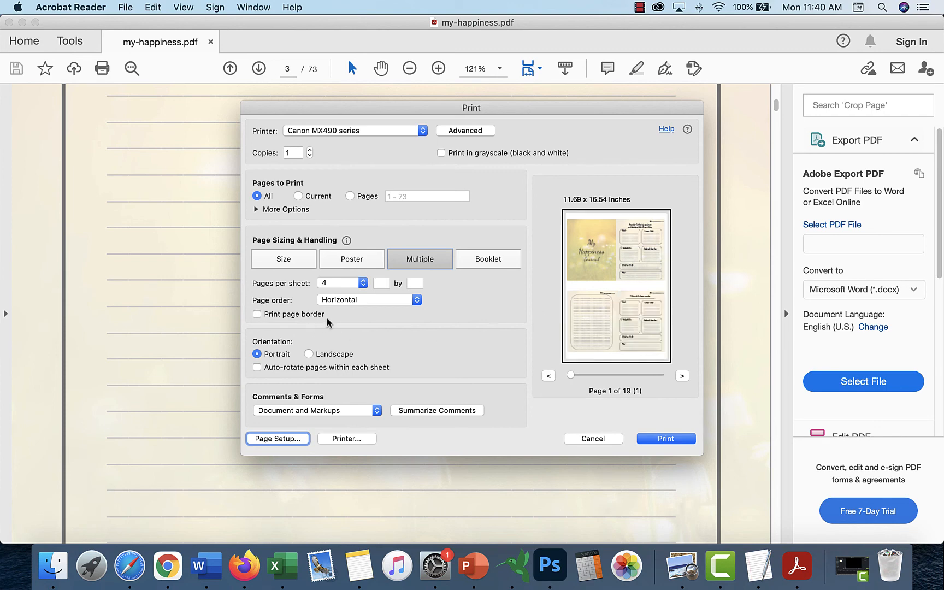
Compare the single-page and multiple-pages-per-sheet print layouts on the A3 paper.
{"action": "left_click", "coordinate": [284, 259]}
{"action": "left_click", "coordinate": [415, 265]}
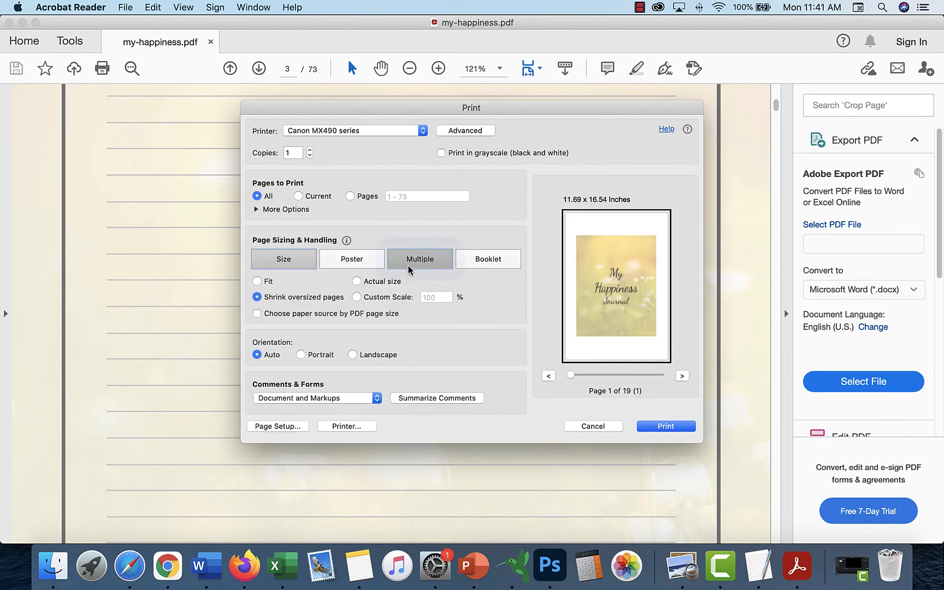
{"action": "left_click", "coordinate": [361, 281]}
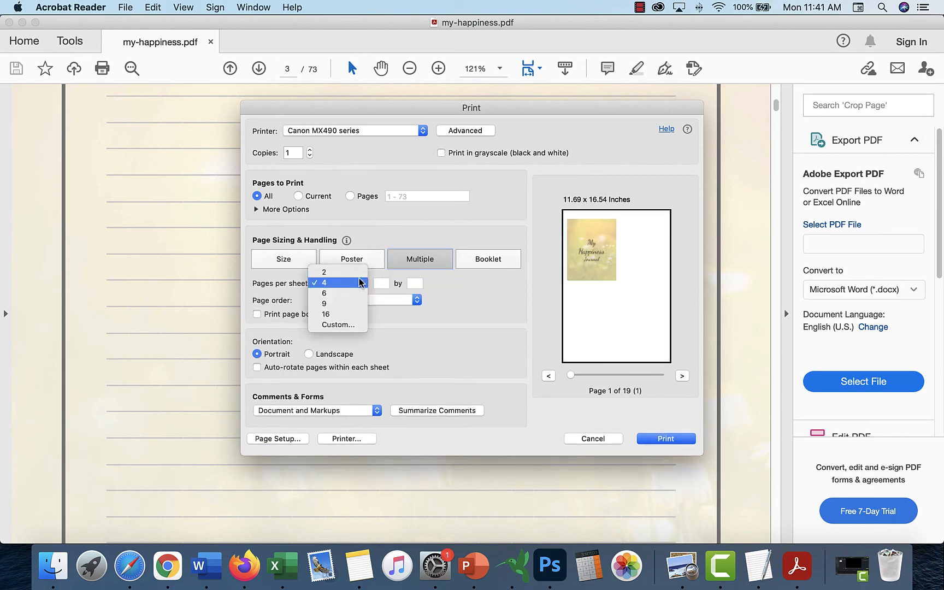
Return to single-page sizing, scale the pages with the Fit option, and close the print settings without printing.
{"action": "left_click", "coordinate": [300, 262]}
{"action": "left_click", "coordinate": [298, 261]}
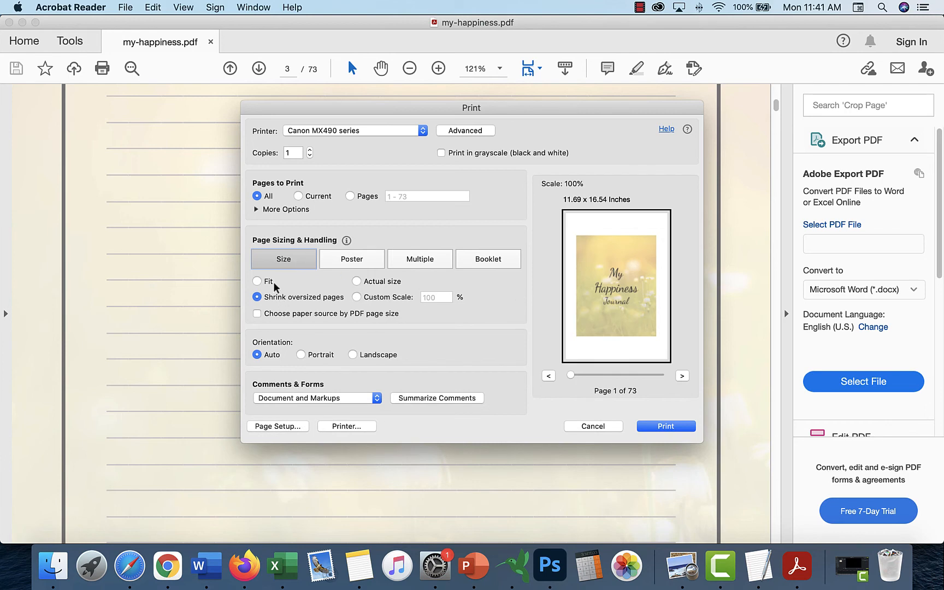
{"action": "left_click", "coordinate": [257, 282]}
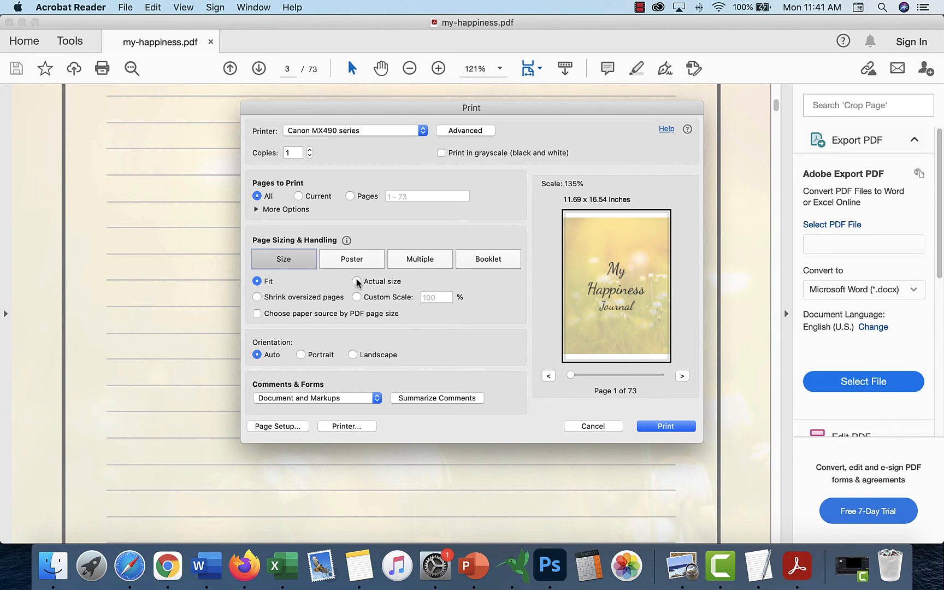
{"action": "left_click", "coordinate": [593, 426]}
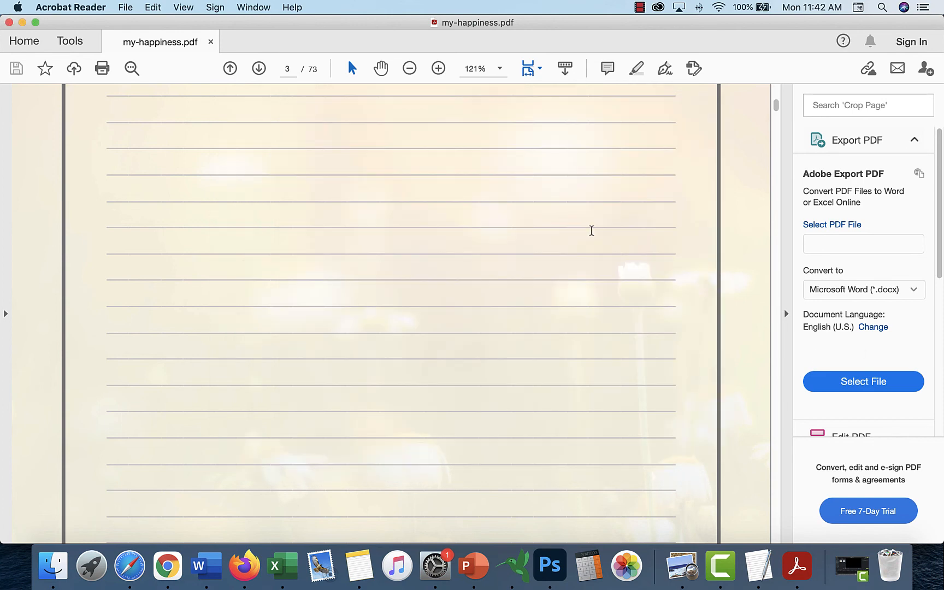